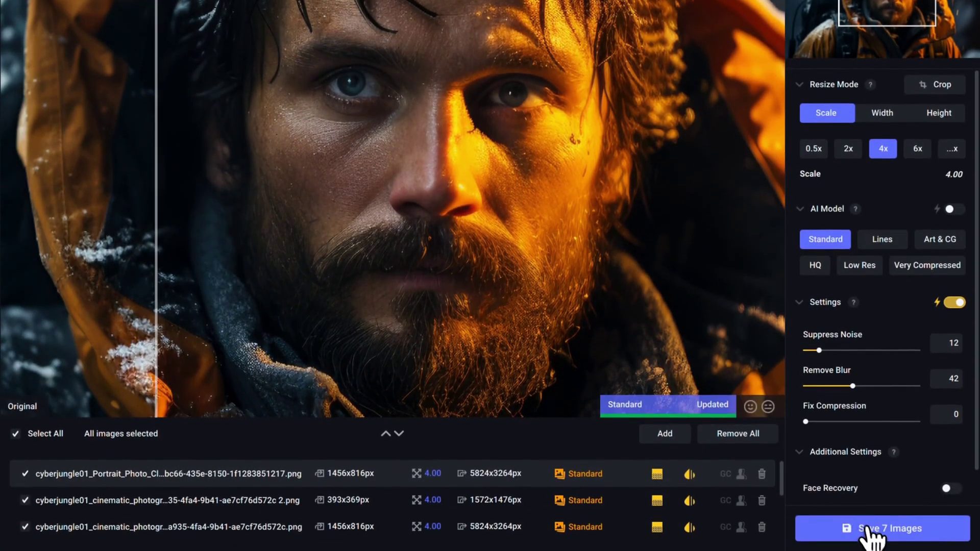
Save the seven 4x Gigapixel images, then list Topaz Video AI's output resolutions for the desert walker clip
click(873, 536)
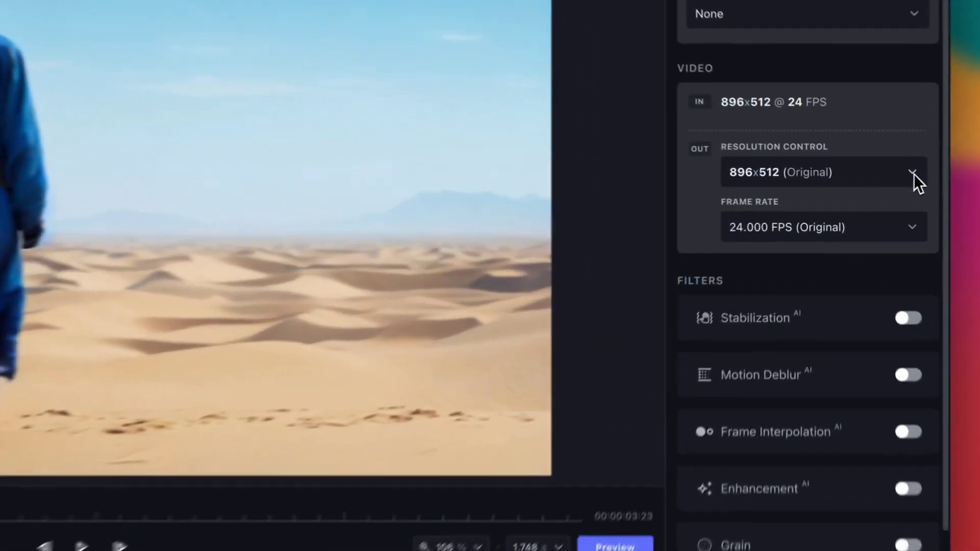
click(873, 179)
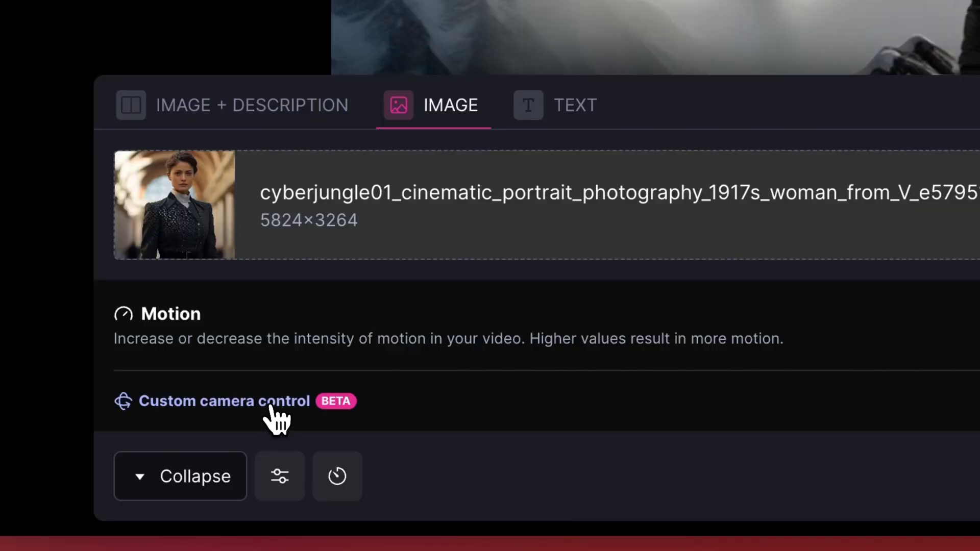
Show the Horizontal, Vertical and Zoom custom camera controls for the woman's portrait in Gen-2
click(270, 406)
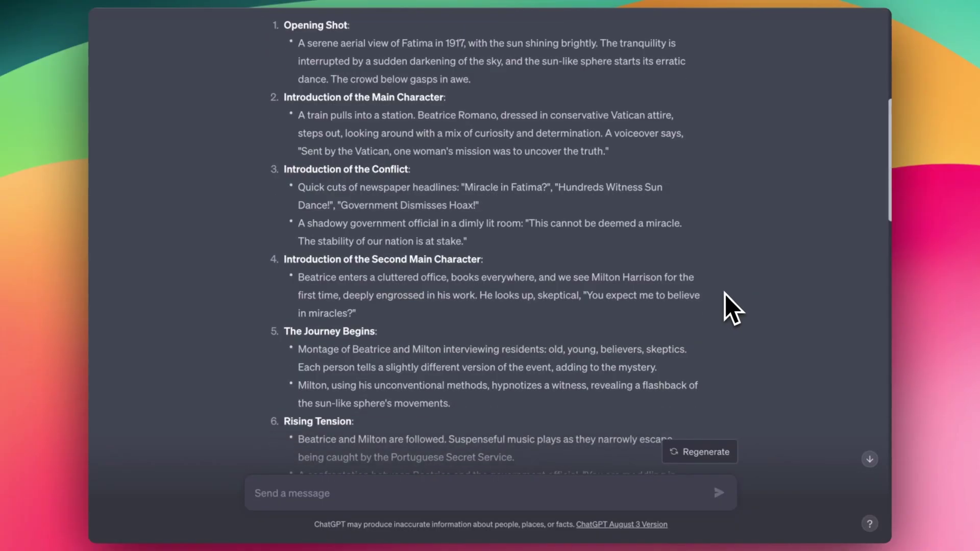
scroll(725, 294, down, 4)
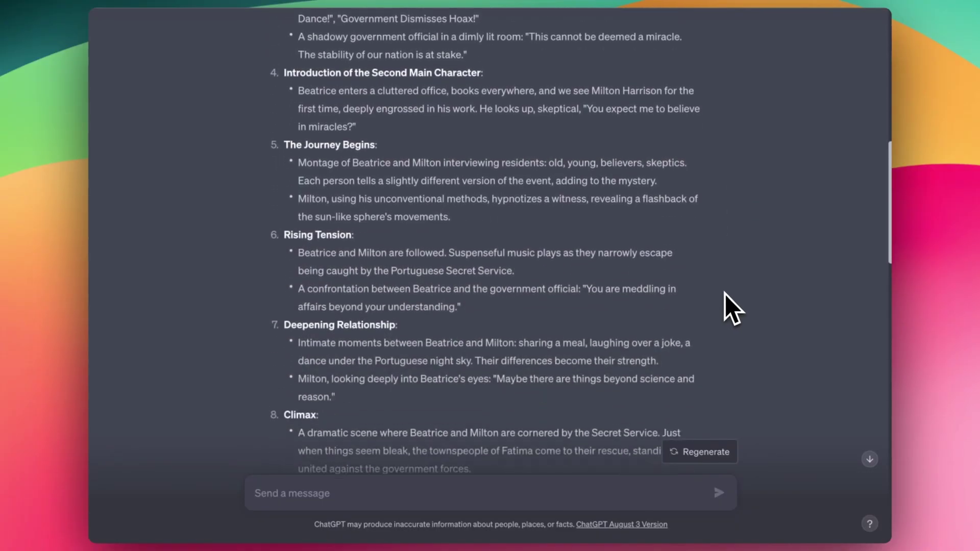
scroll(725, 294, down, 3)
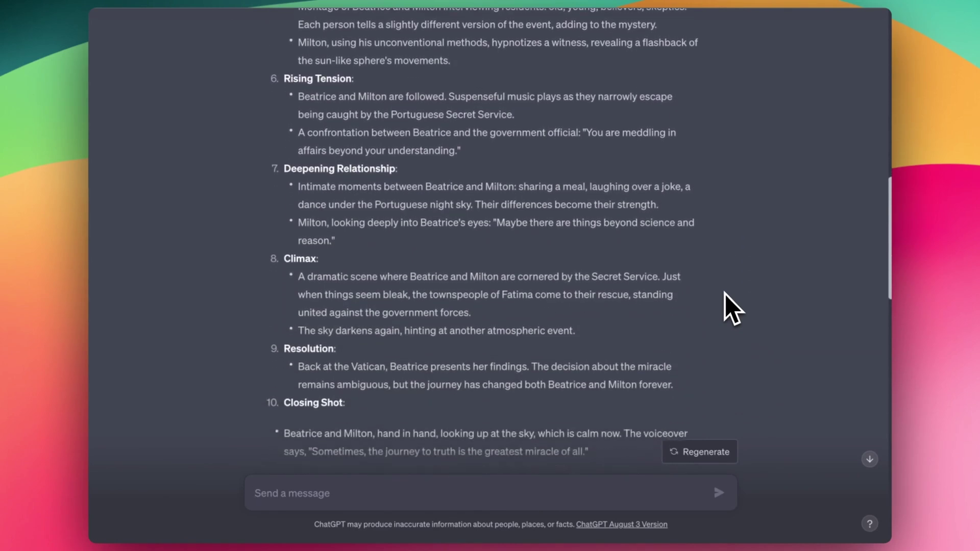
scroll(724, 294, down, 3)
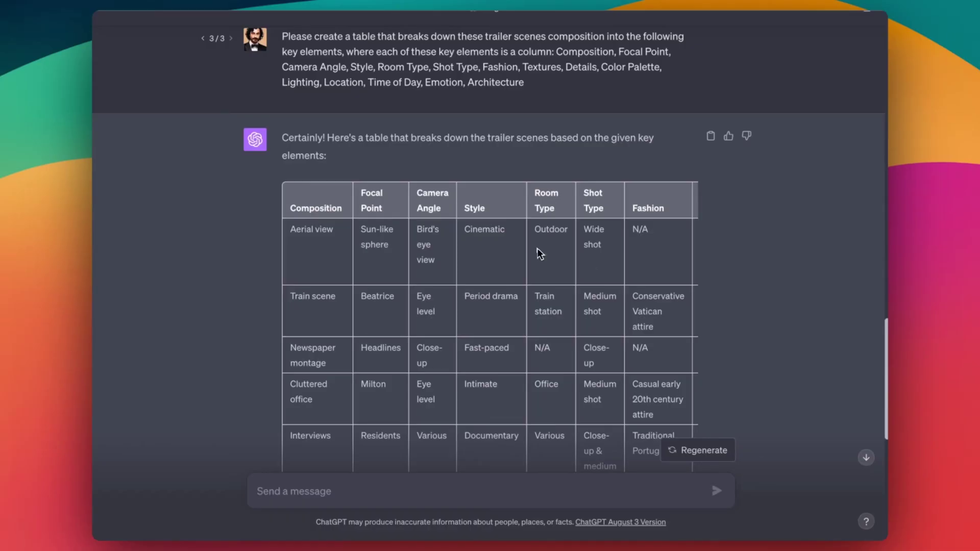
scroll(534, 247, right, 10)
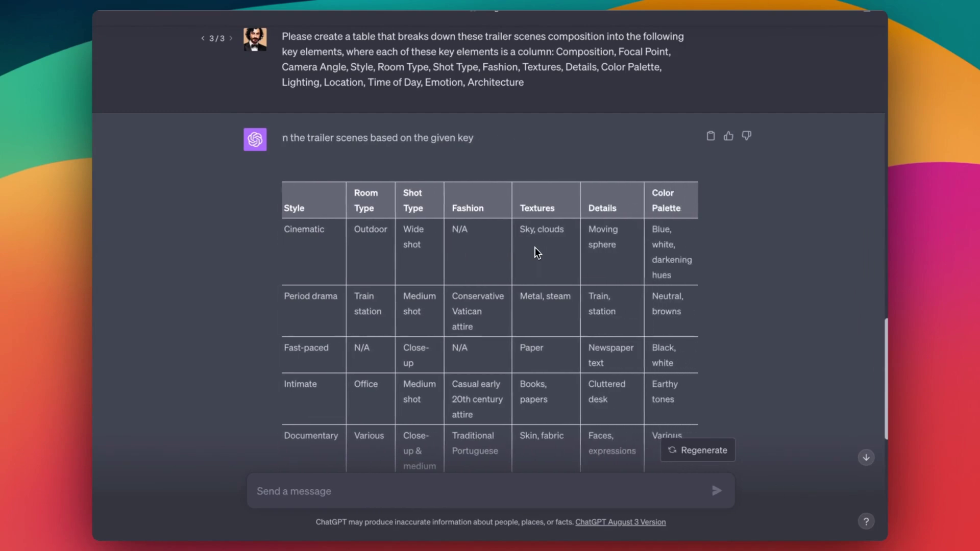
scroll(538, 252, right, 10)
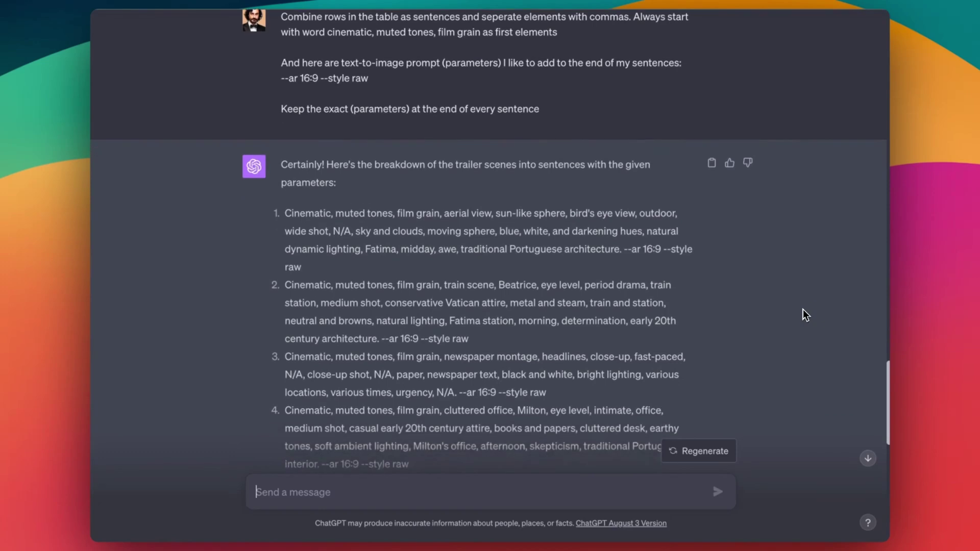
scroll(804, 309, down, 3)
scroll(803, 310, down, 5)
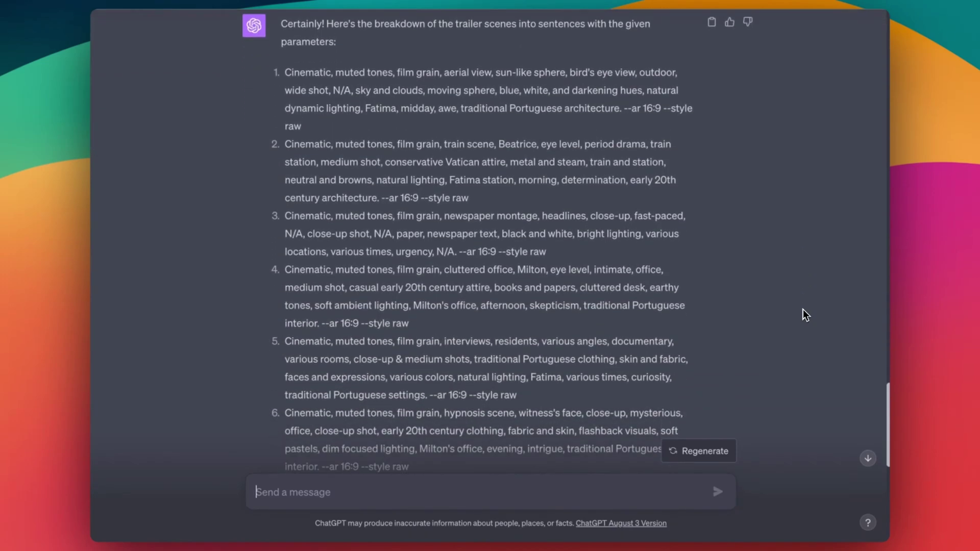
scroll(804, 310, down, 2)
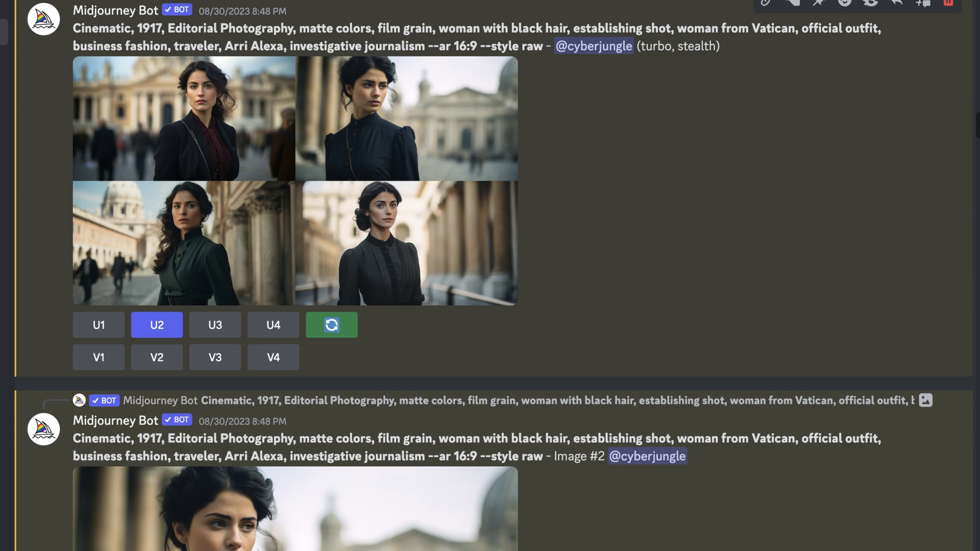
scroll(499, 107, down, 6)
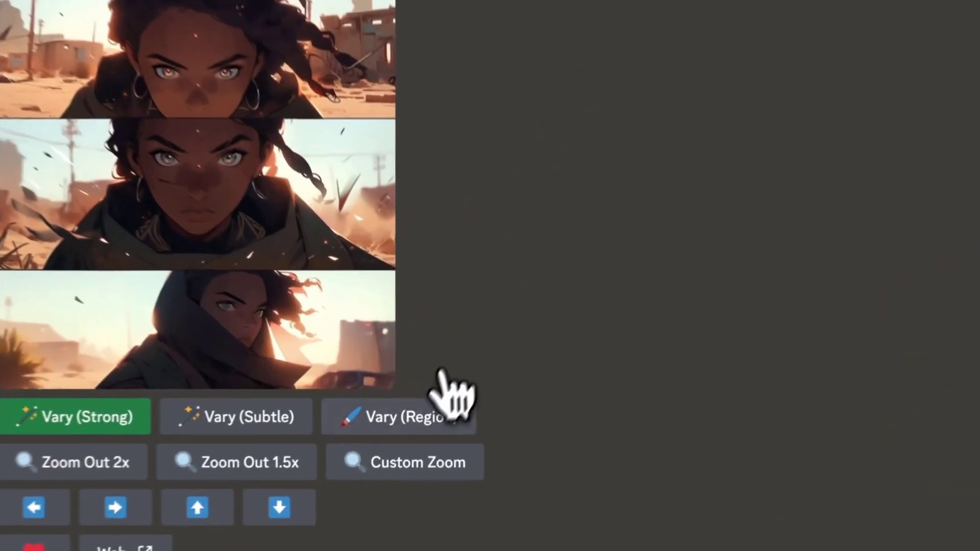
Mark the Sahara image's lower panels with Vary (Region) and expand the full body shot prompt
click(415, 416)
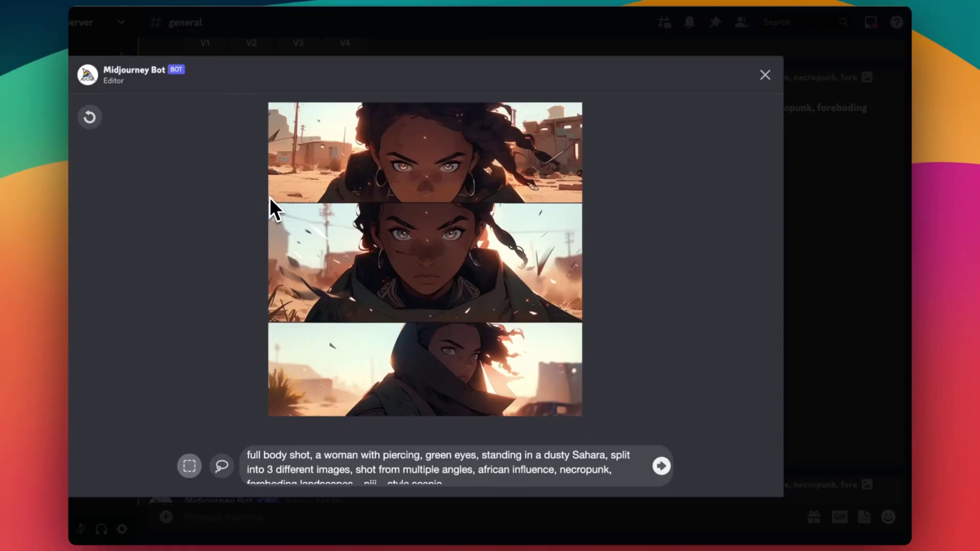
mouse_move(270, 197)
mouse_down()
mouse_move(405, 241)
mouse_move(528, 327)
mouse_move(578, 378)
mouse_move(595, 420)
mouse_up()
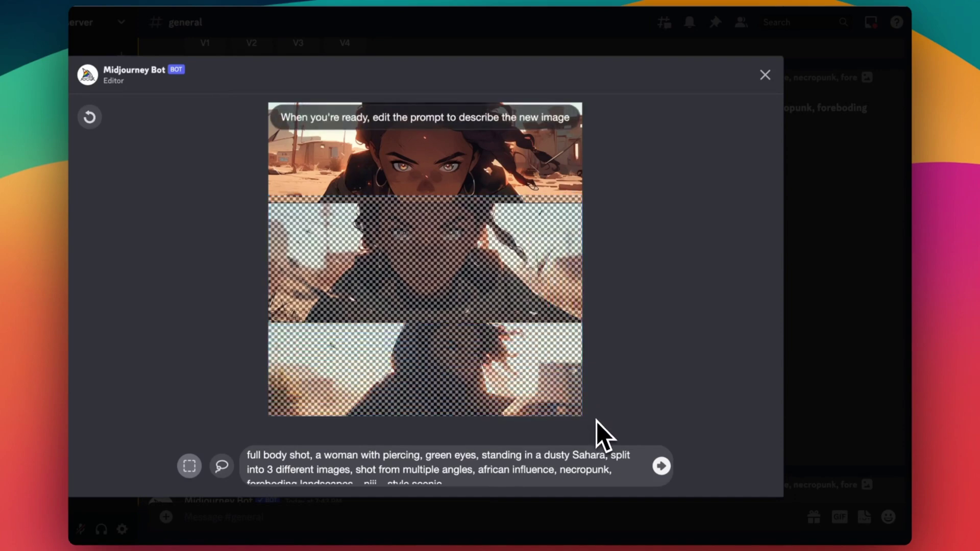
click(330, 460)
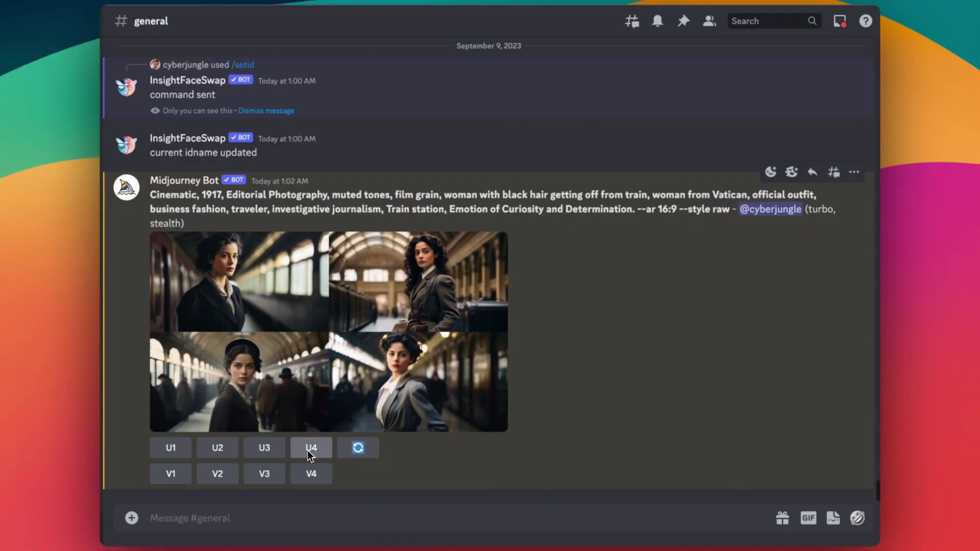
Upscale train-station image U4 and face-swap the saved beatrice face onto it with INSwapper, previewing the result
click(308, 449)
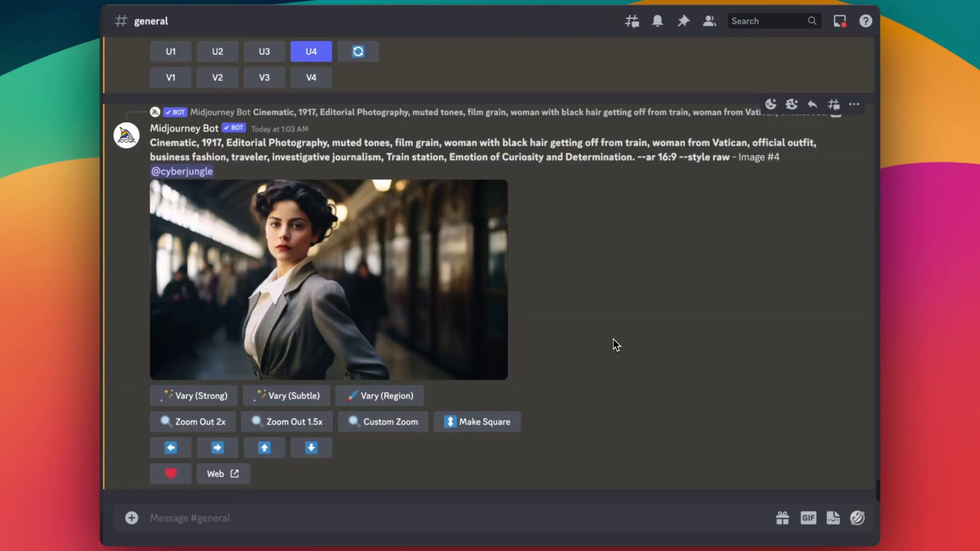
right_click(378, 272)
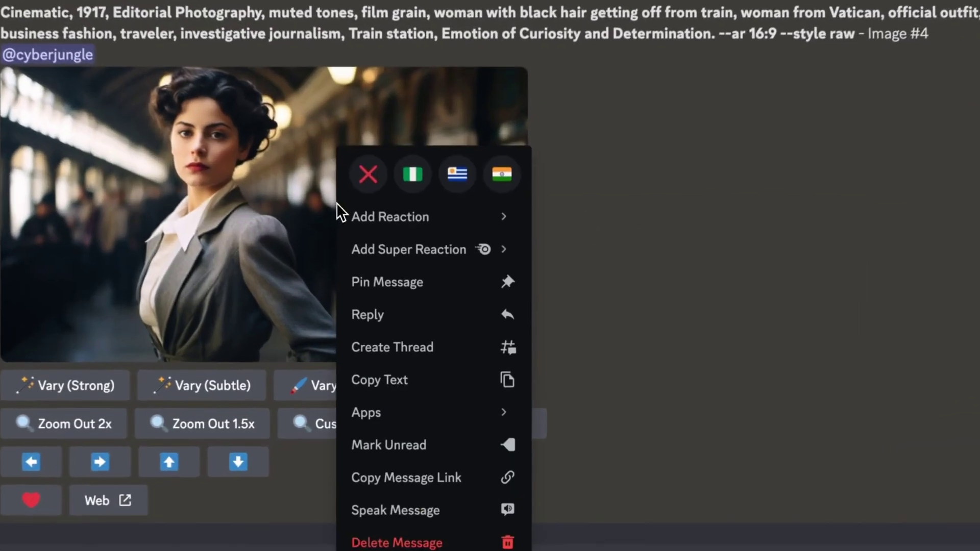
mouse_move(396, 408)
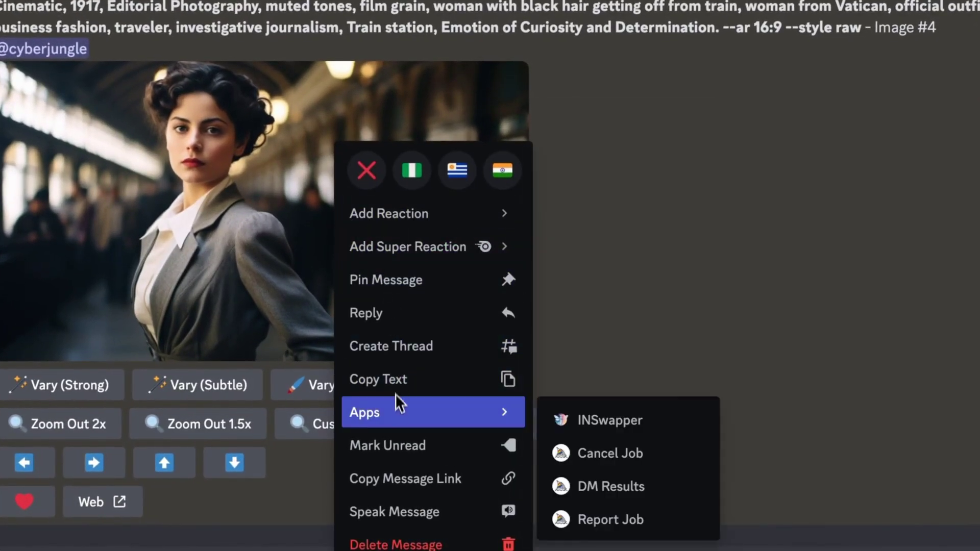
click(598, 425)
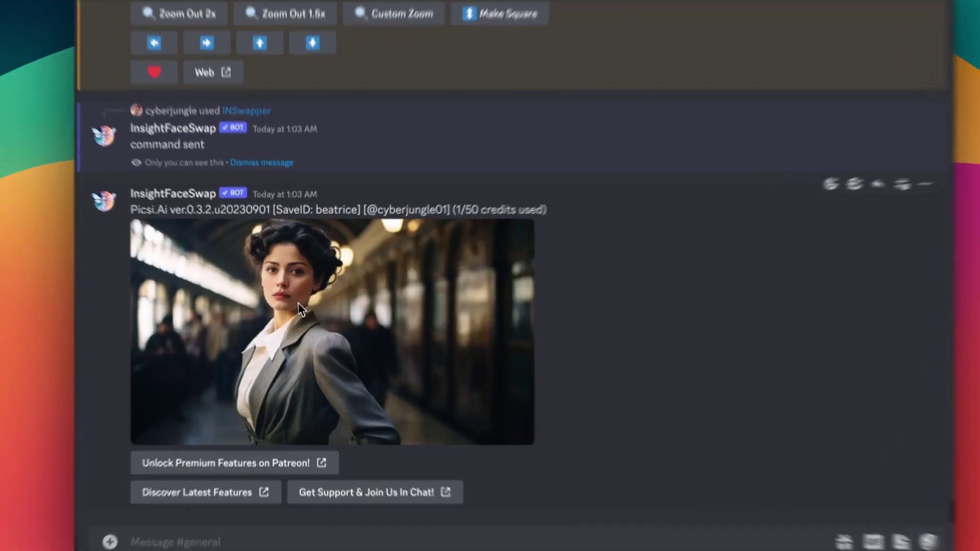
click(296, 309)
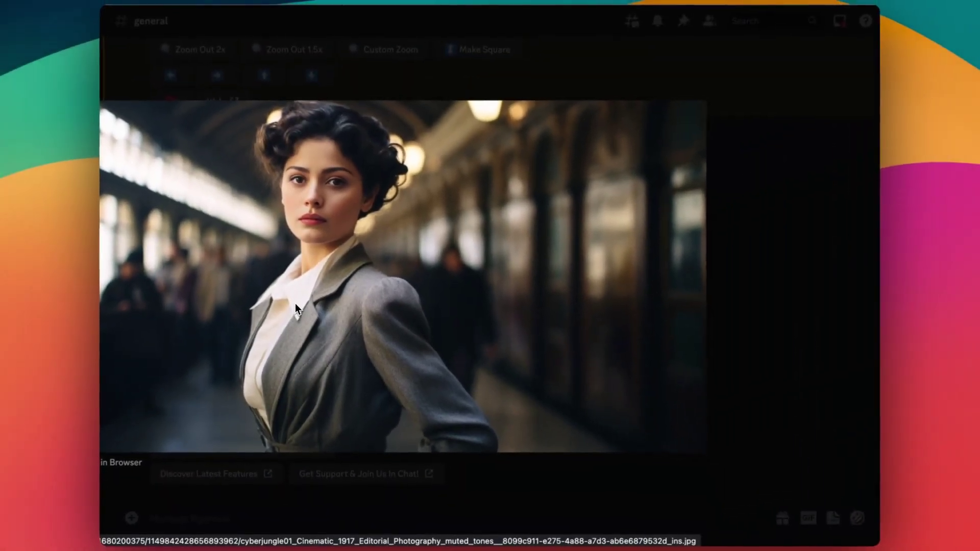
click(406, 85)
right_click(378, 185)
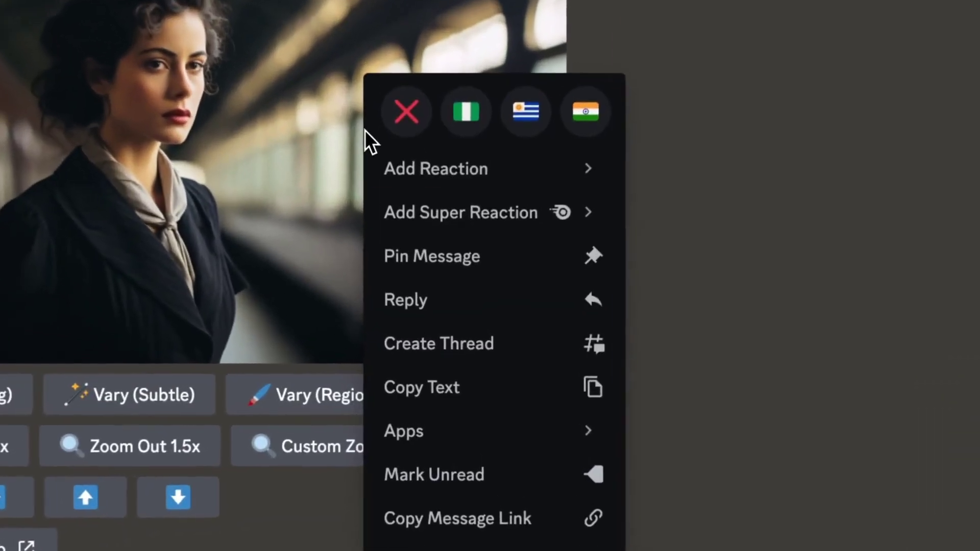
Face-swap the scarf portrait, then lasso the platform woman's face and regenerate it with 'Extremely happy, ' prepended
mouse_move(556, 423)
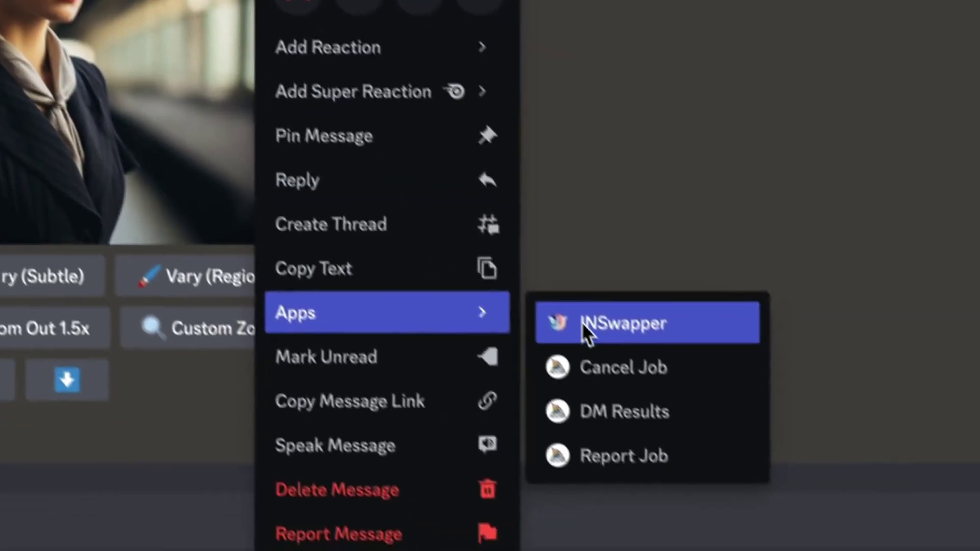
click(582, 324)
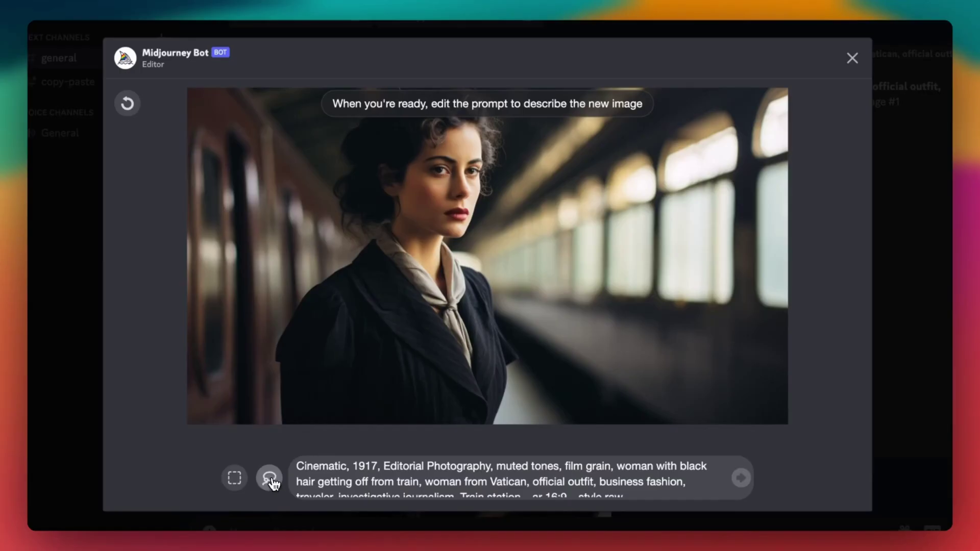
click(269, 479)
mouse_move(442, 136)
mouse_down()
mouse_move(402, 203)
mouse_move(446, 237)
mouse_move(465, 233)
mouse_move(479, 177)
mouse_move(483, 141)
mouse_move(469, 126)
mouse_up()
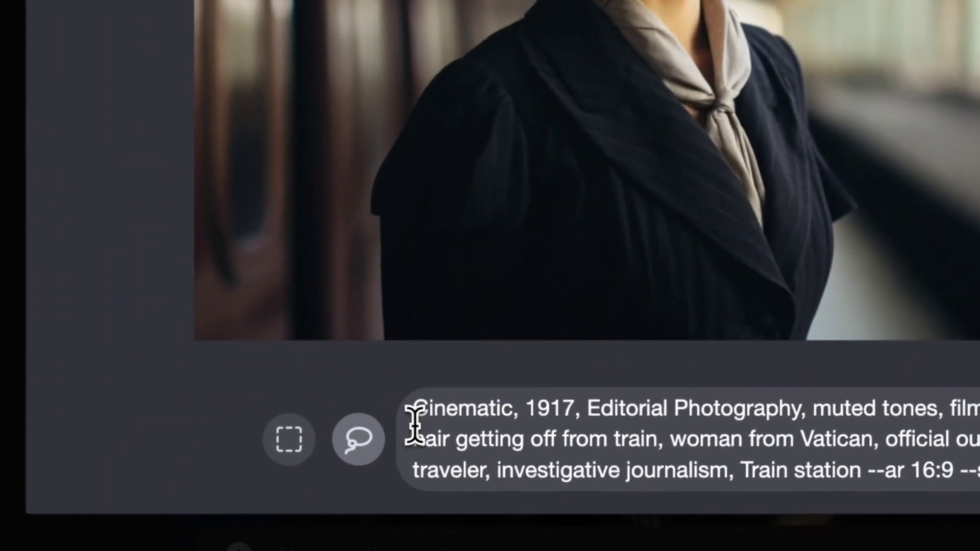
click(414, 423)
text(Extremely happy,)
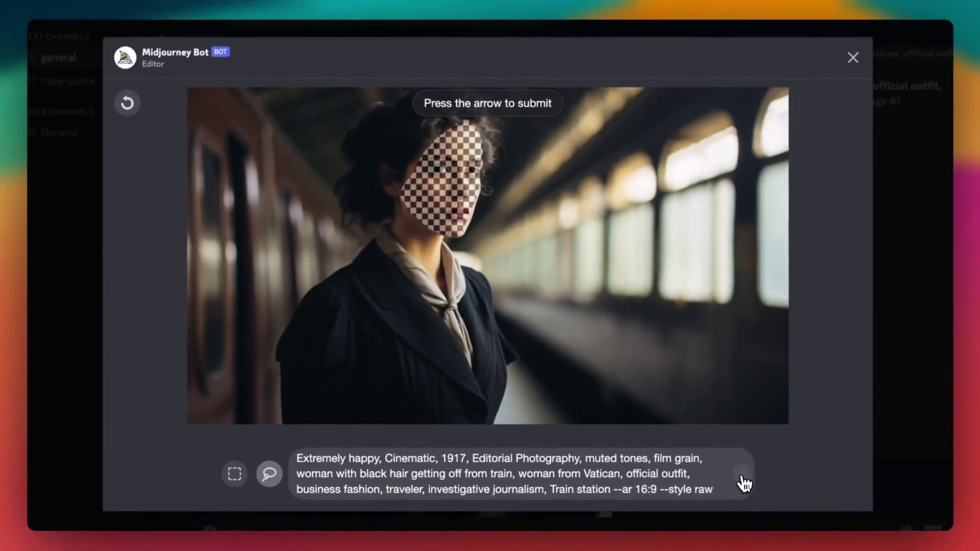
click(764, 472)
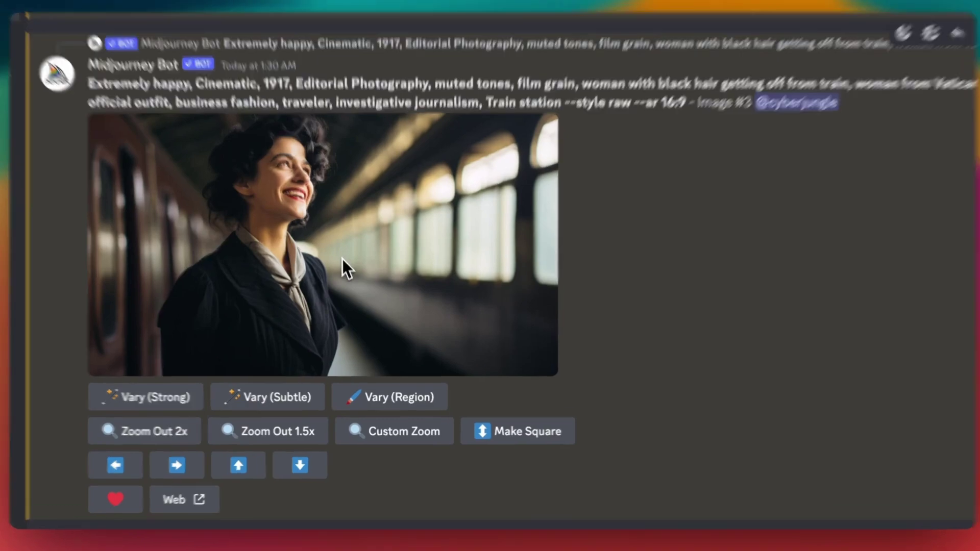
right_click(345, 268)
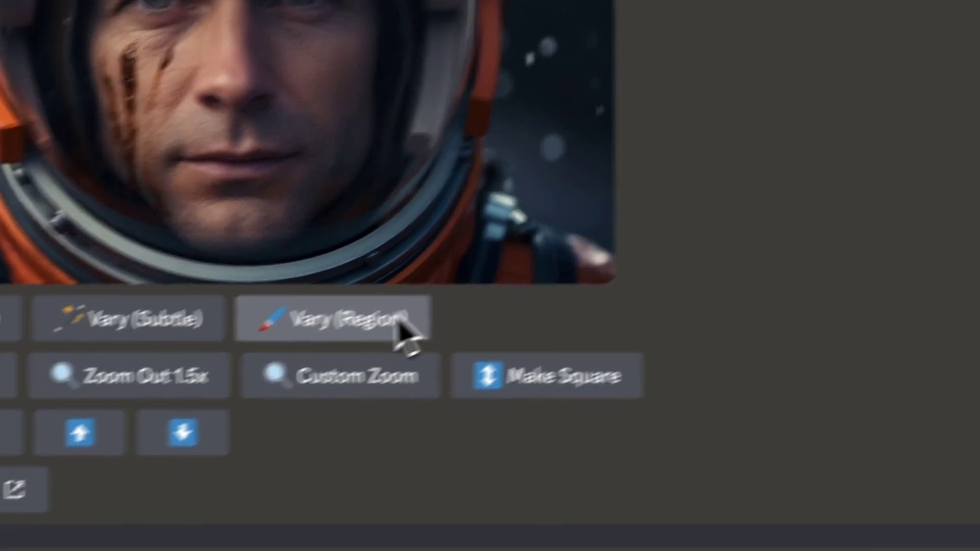
Lasso the astronaut's whole face in Vary (Region) and paste the image URL at the prompt's start
click(398, 324)
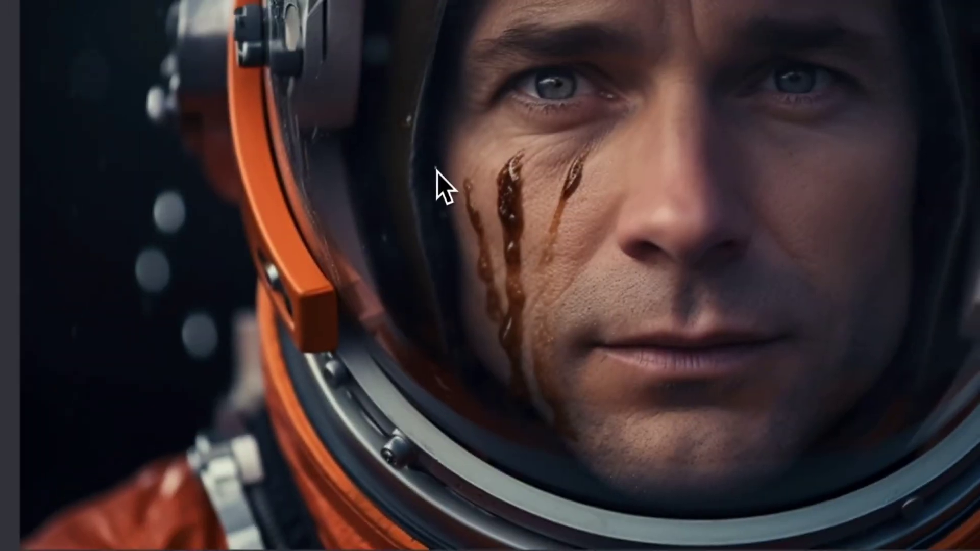
mouse_move(437, 172)
mouse_down()
mouse_move(464, 313)
mouse_move(515, 419)
mouse_move(674, 493)
mouse_move(820, 441)
mouse_up()
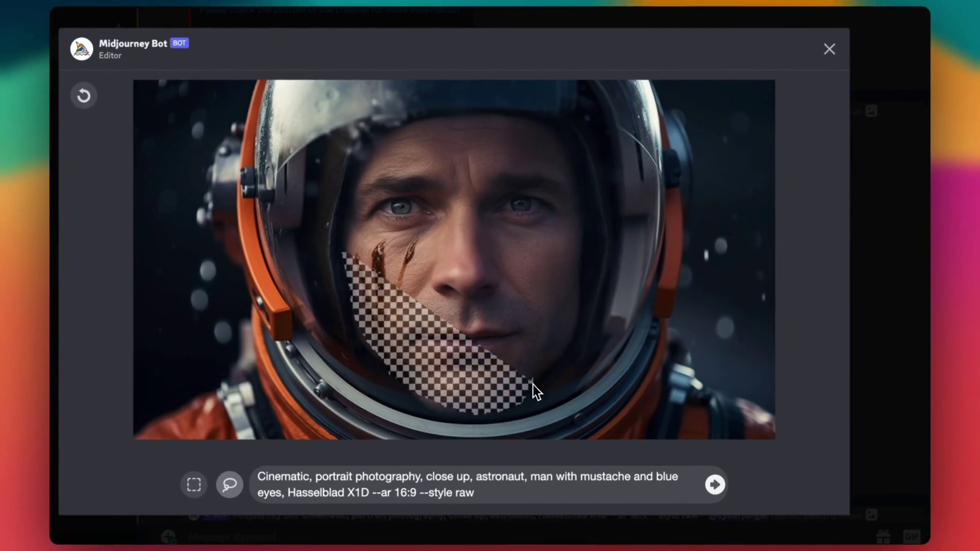
mouse_move(532, 385)
mouse_down()
mouse_move(556, 354)
mouse_move(578, 268)
mouse_move(549, 135)
mouse_move(513, 125)
mouse_move(401, 133)
mouse_move(351, 189)
mouse_move(363, 161)
mouse_up()
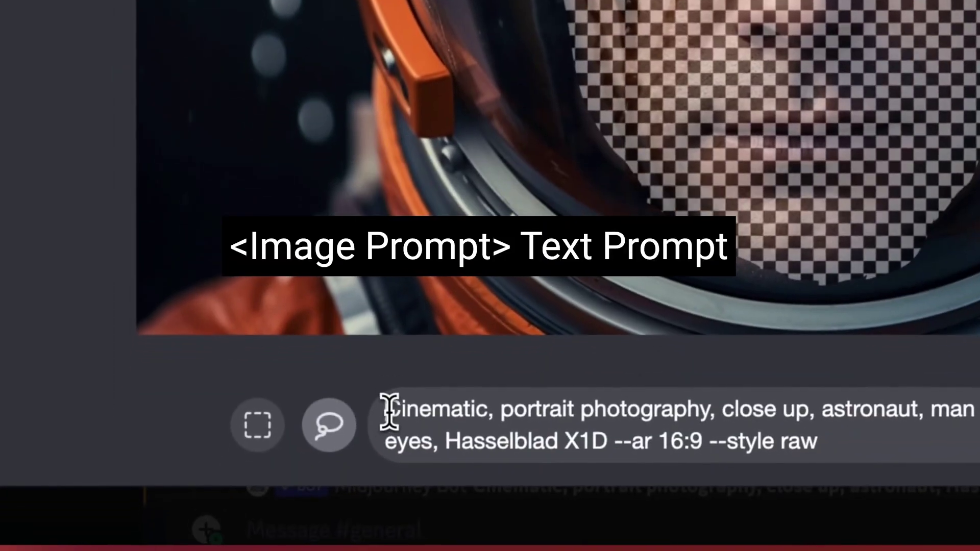
click(257, 477)
key(ctrl+v)
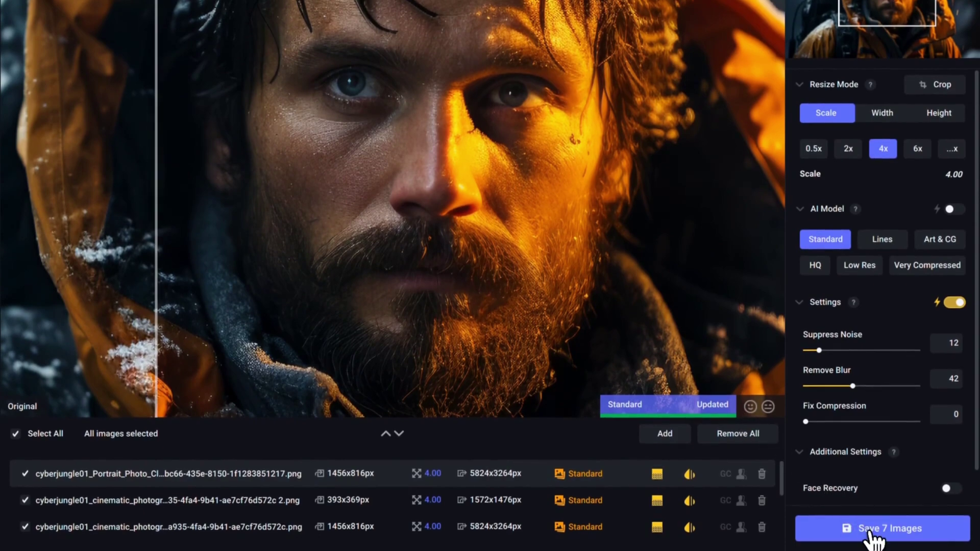
Save the seven 4x upscales with Auto filename into the source directory
click(873, 531)
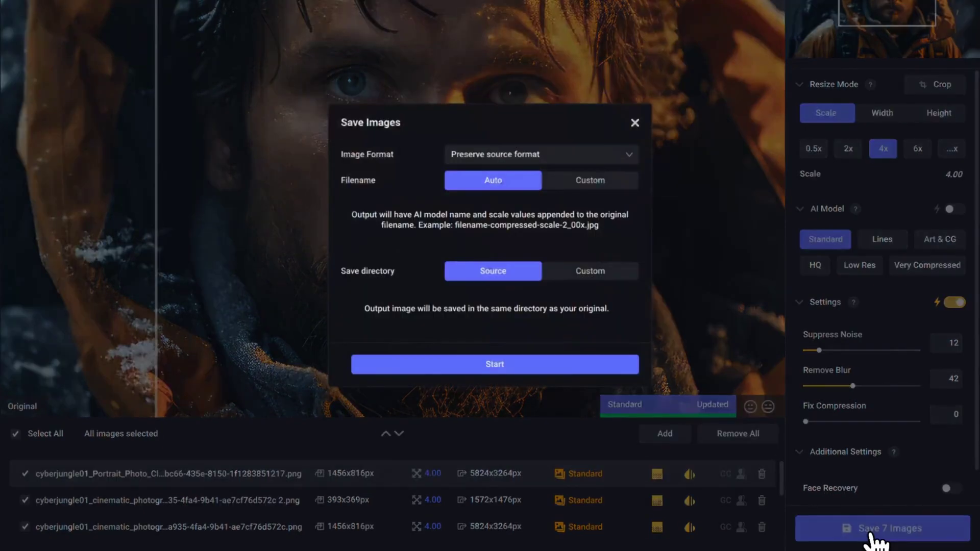
click(507, 368)
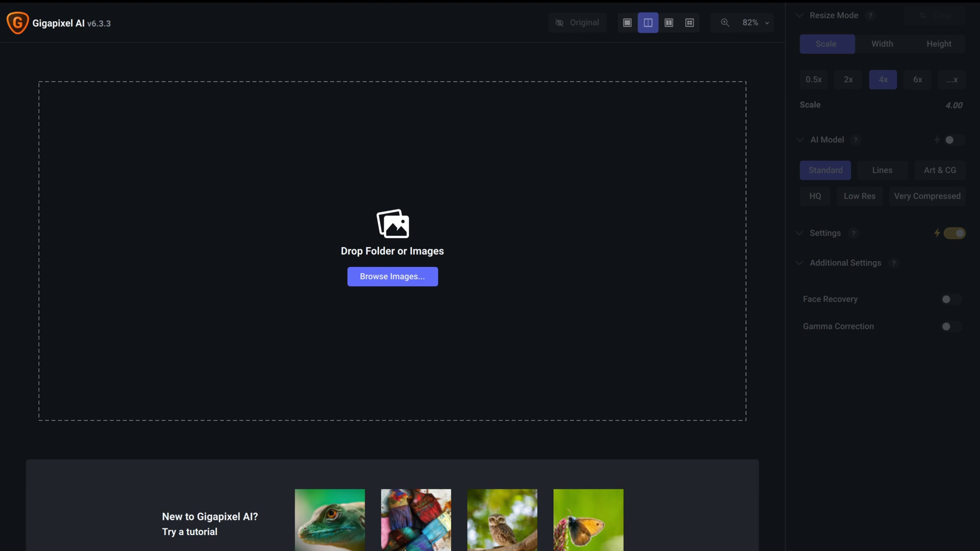
Load the round blue-glasses portrait into Gigapixel for a 4x Standard upscale, 1456×816 to 5824×3264 px
key(super+o)
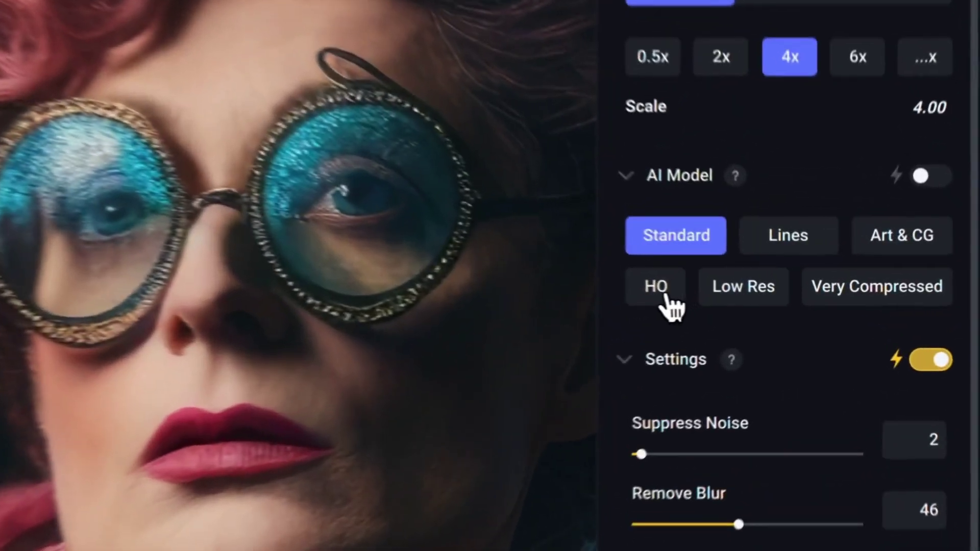
Compare the HQ and Art & CG models, keep Standard, and turn off the auto enhancement settings
click(816, 266)
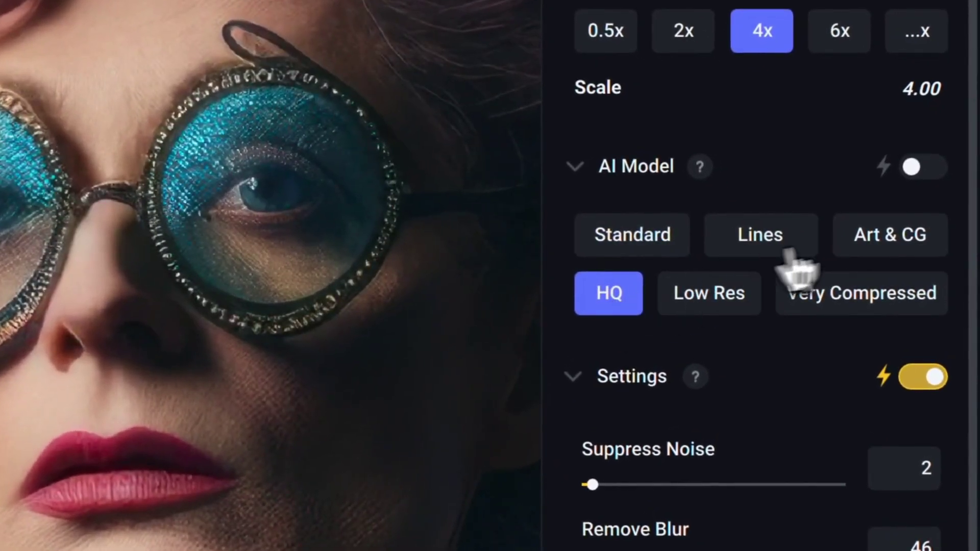
click(894, 240)
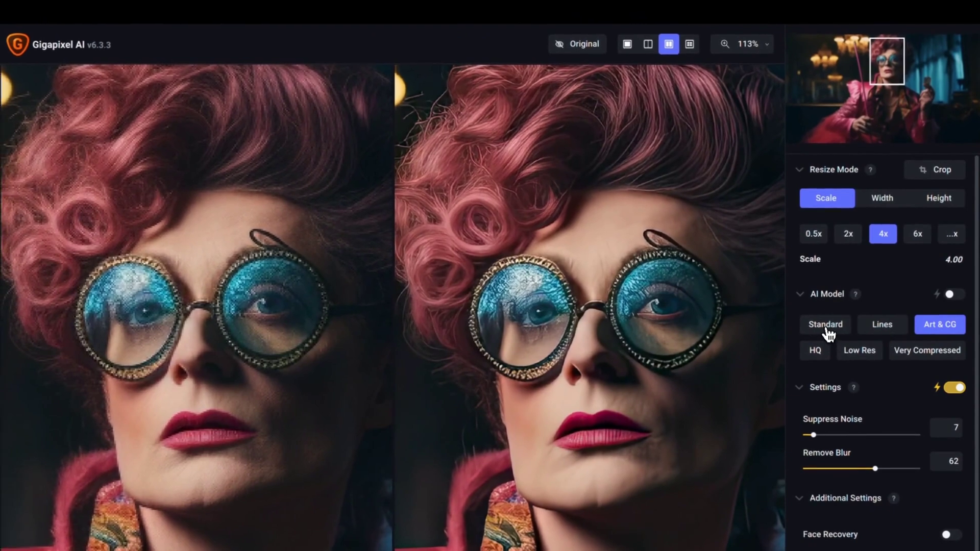
click(827, 326)
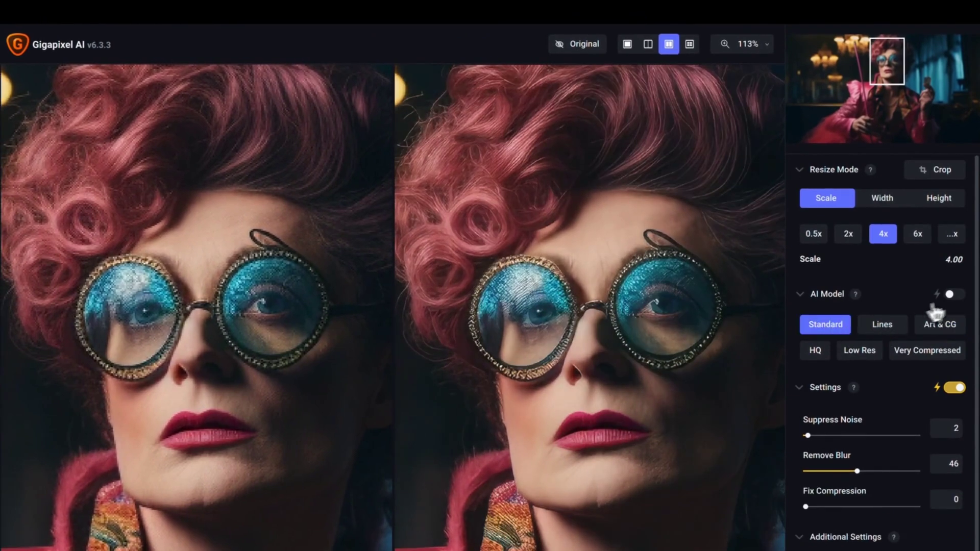
click(959, 298)
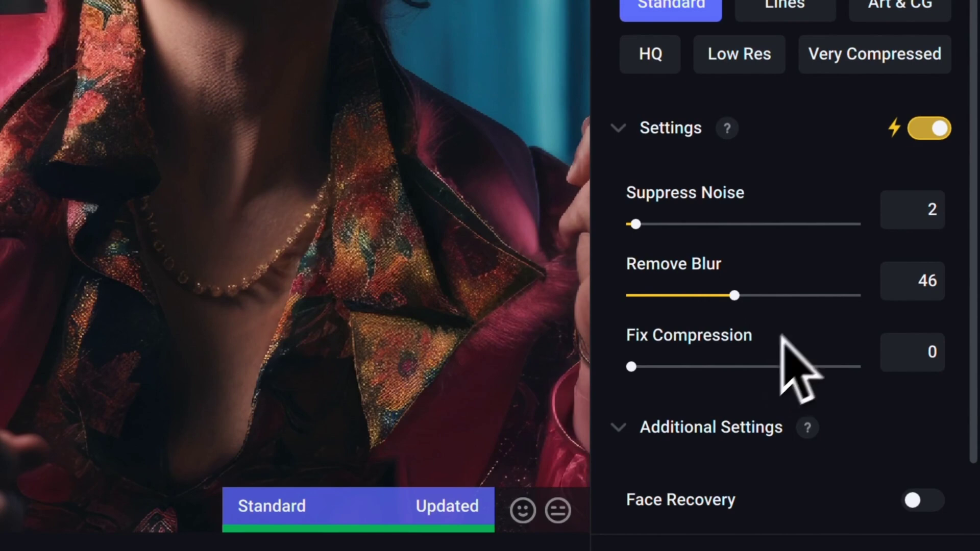
click(929, 130)
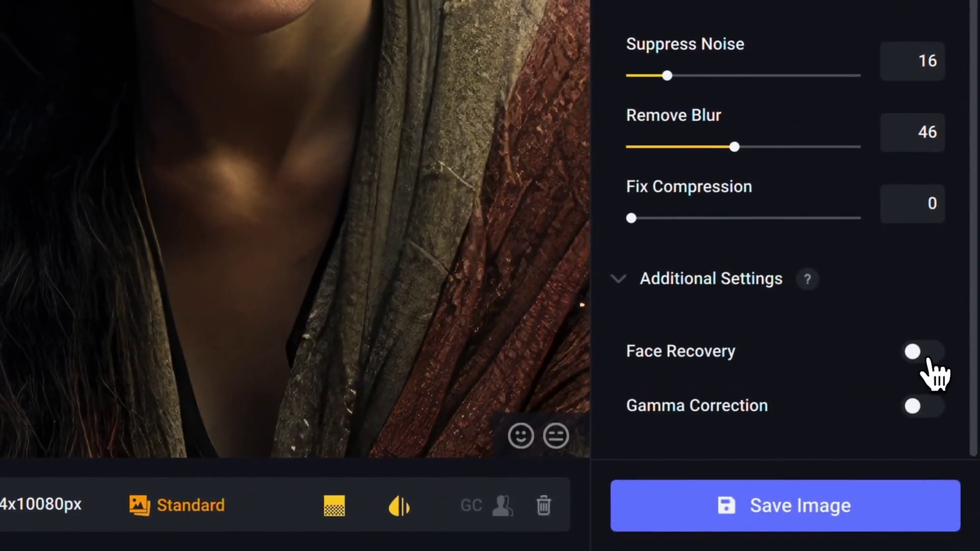
Enable Face Recovery at strength 47 on the crowd scene, check the faces, and save the image
click(927, 356)
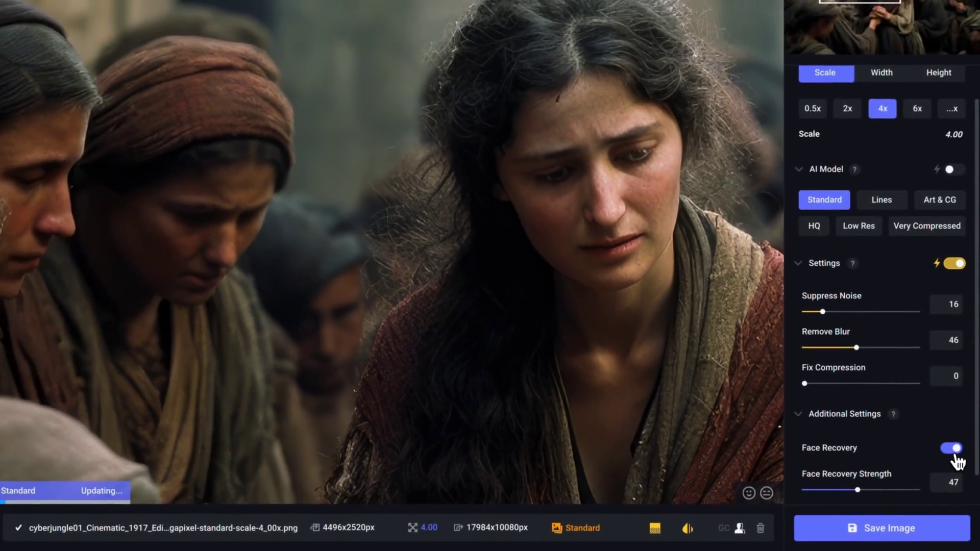
drag(429, 250, 608, 338)
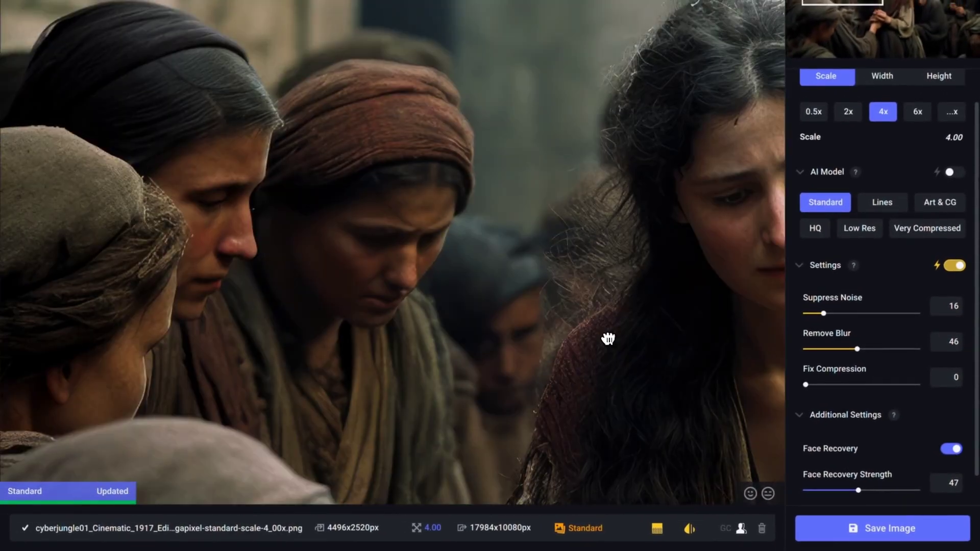
drag(709, 142, 133, 71)
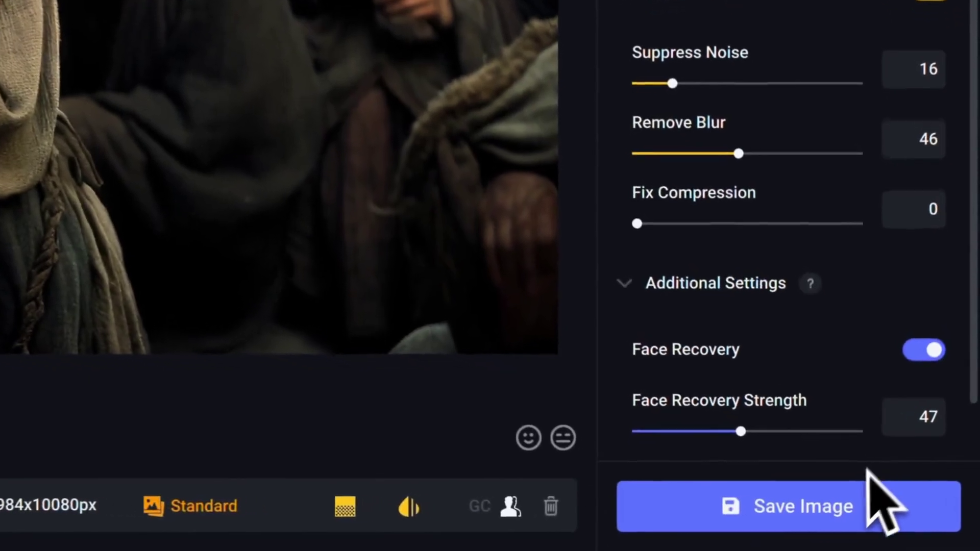
click(799, 507)
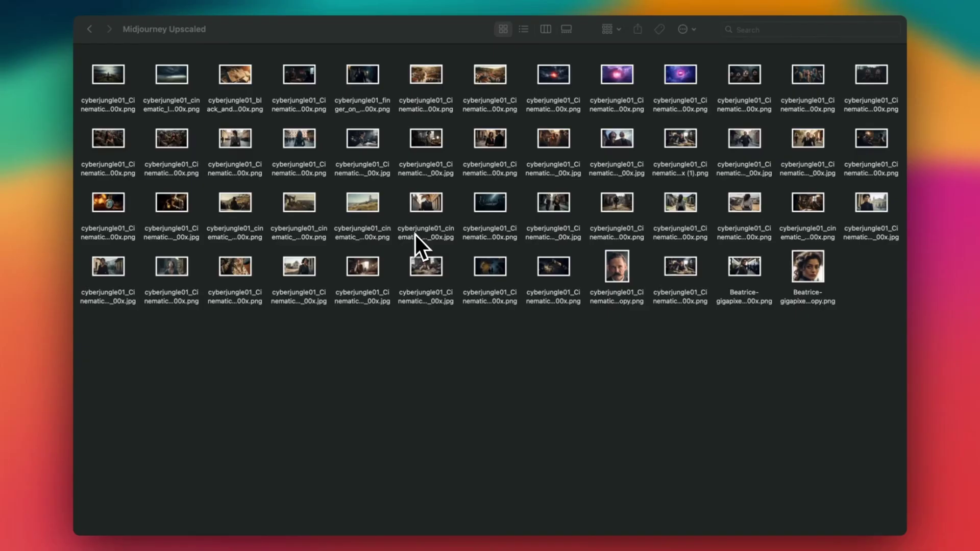
Preview the upscaled images, including the finger on old pistols, then start a Runway image-to-video project
click(487, 77)
key(space)
key(space)
click(369, 79)
key(space)
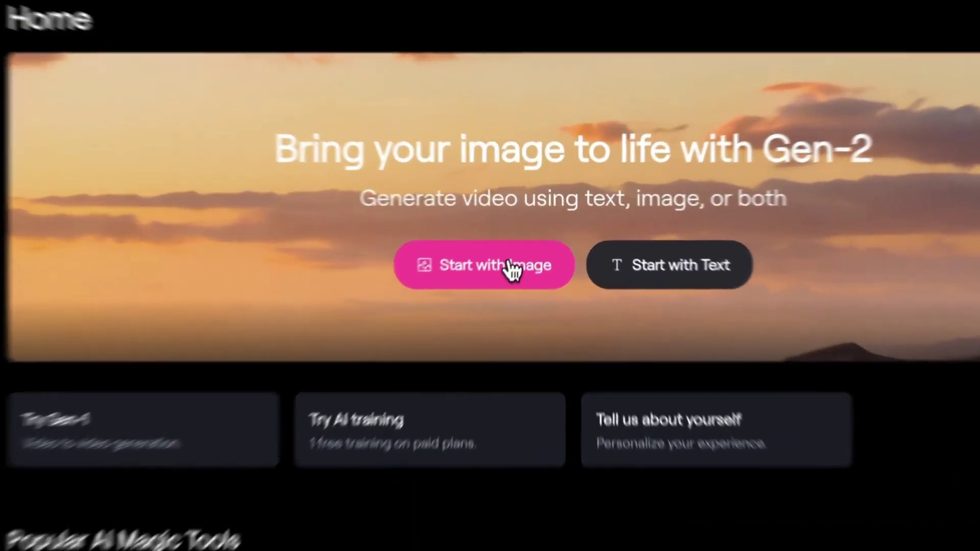
click(526, 246)
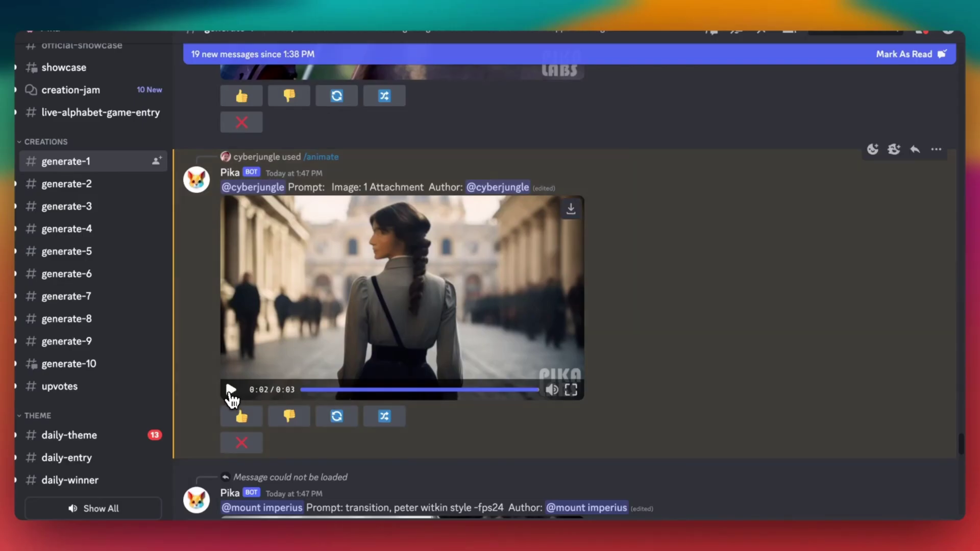
Play the Pika clip of the braided woman walking through a city square
click(232, 391)
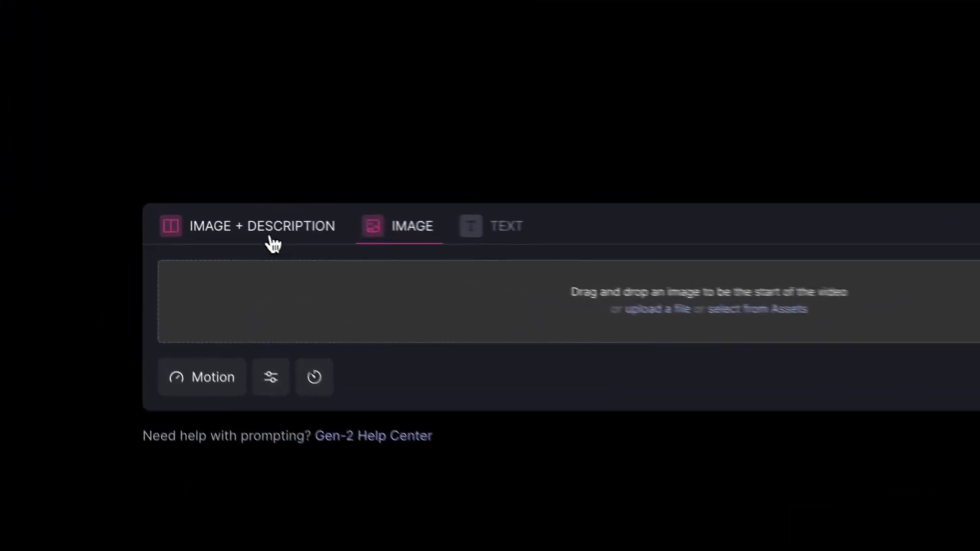
Load the upscaled figure-before-fire image as the image-only starting frame with Motion 2
click(198, 218)
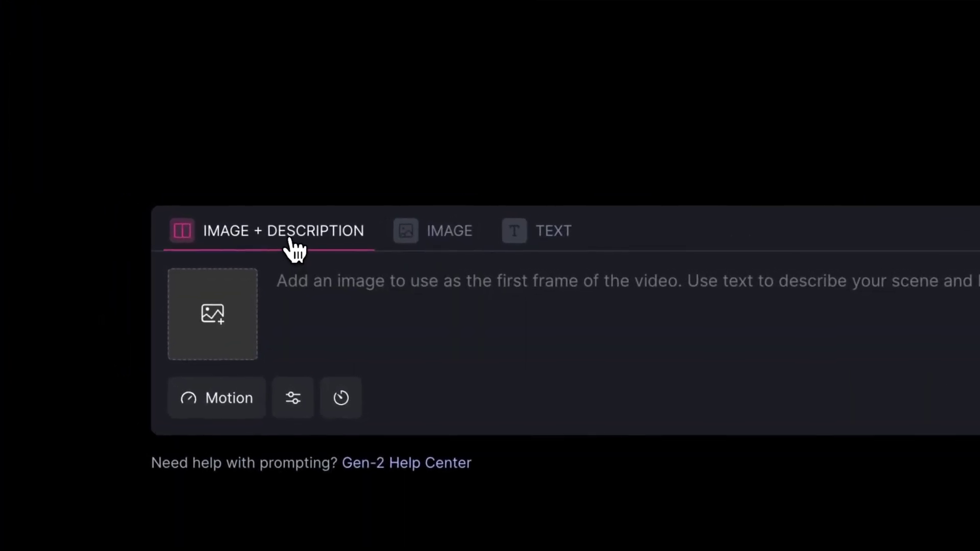
click(449, 241)
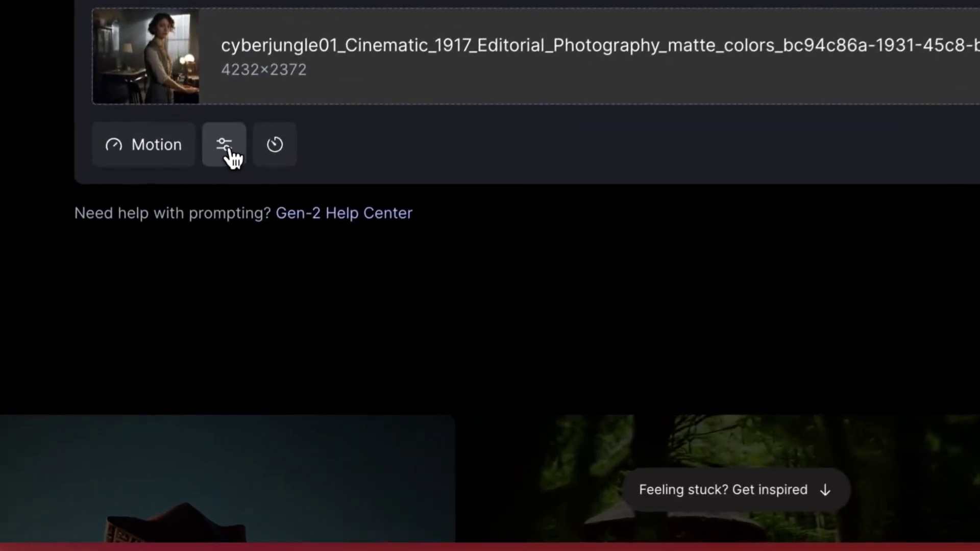
click(200, 311)
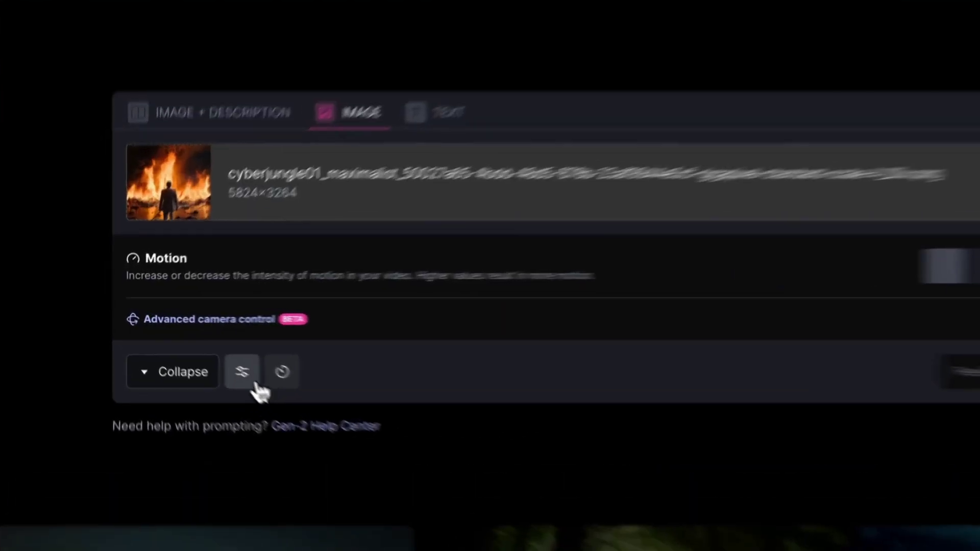
Turn off automatic video upscaling in Runway's generation settings
click(208, 353)
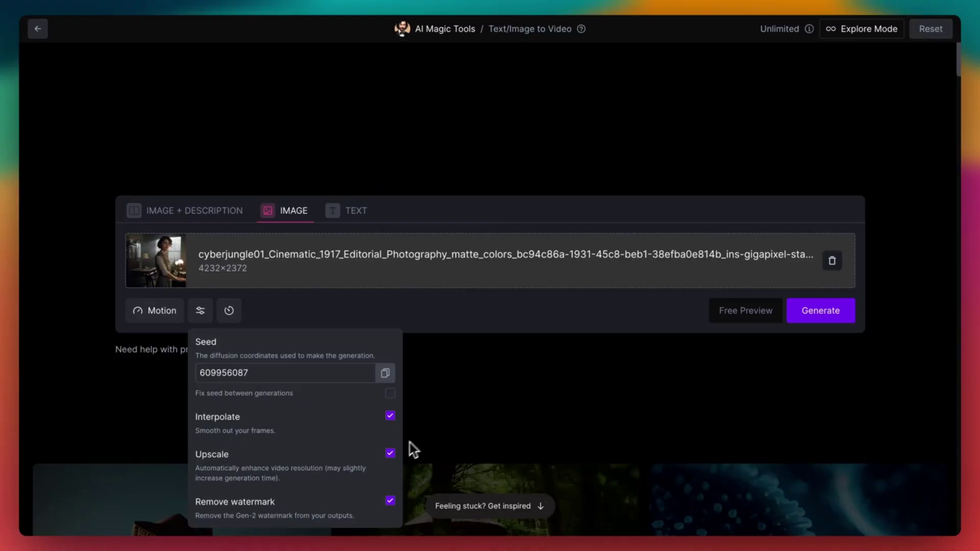
click(391, 456)
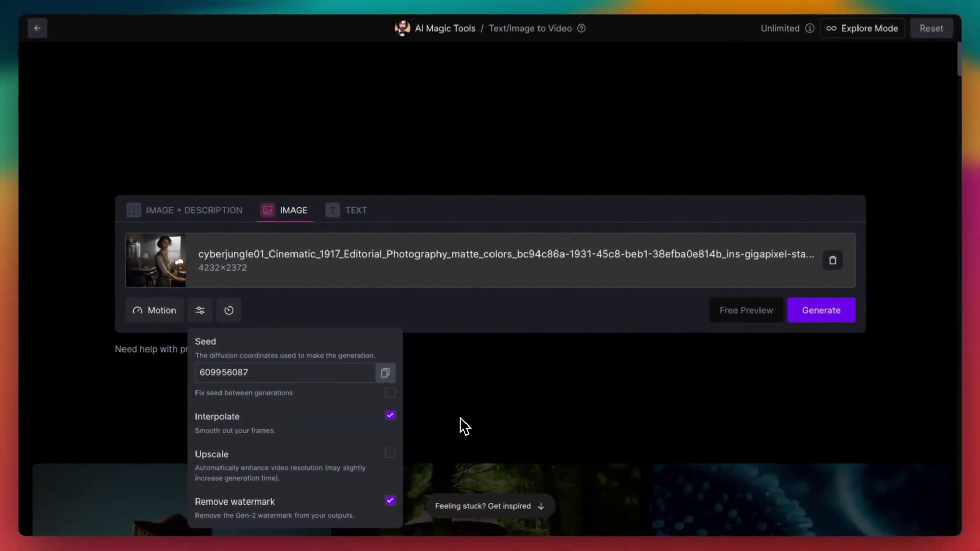
click(462, 424)
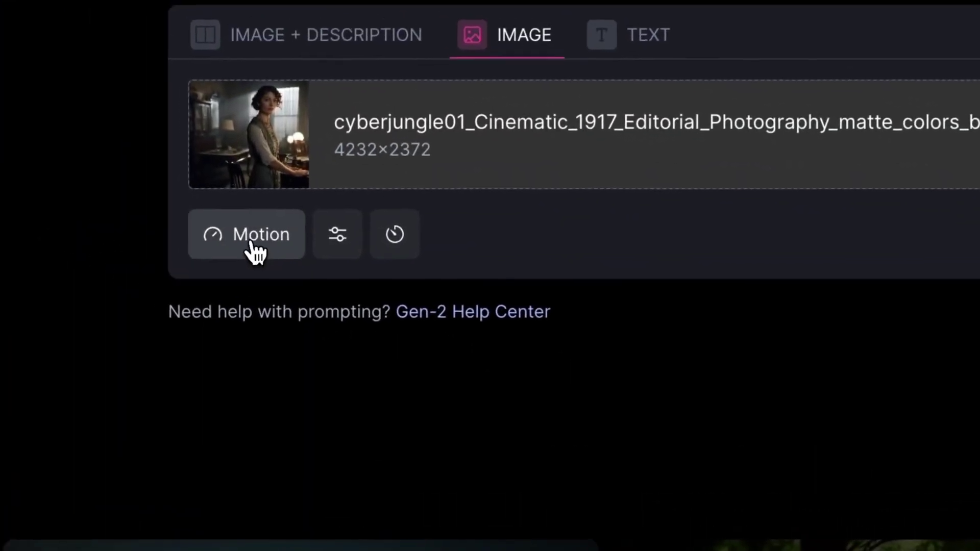
Set Motion to 3 with a custom horizontal camera pan to the right
click(255, 250)
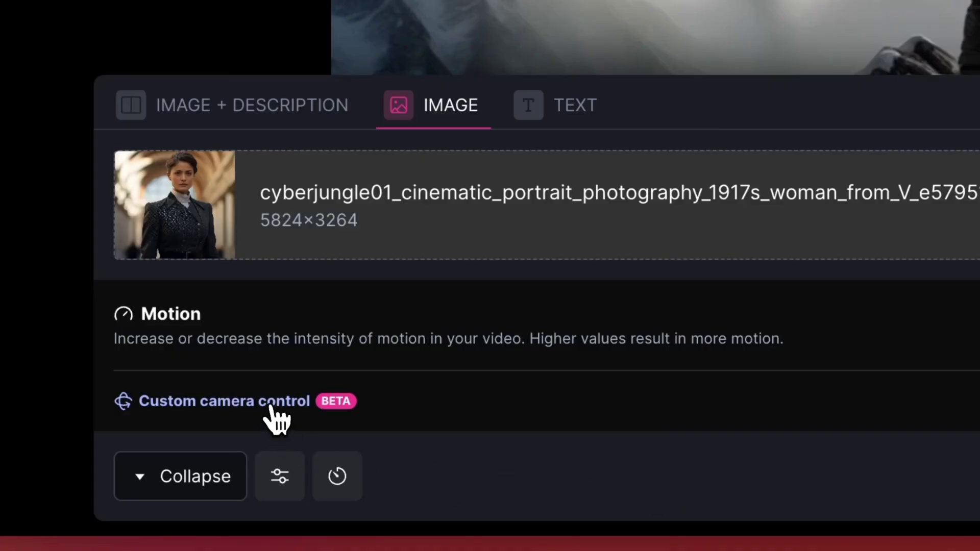
click(271, 407)
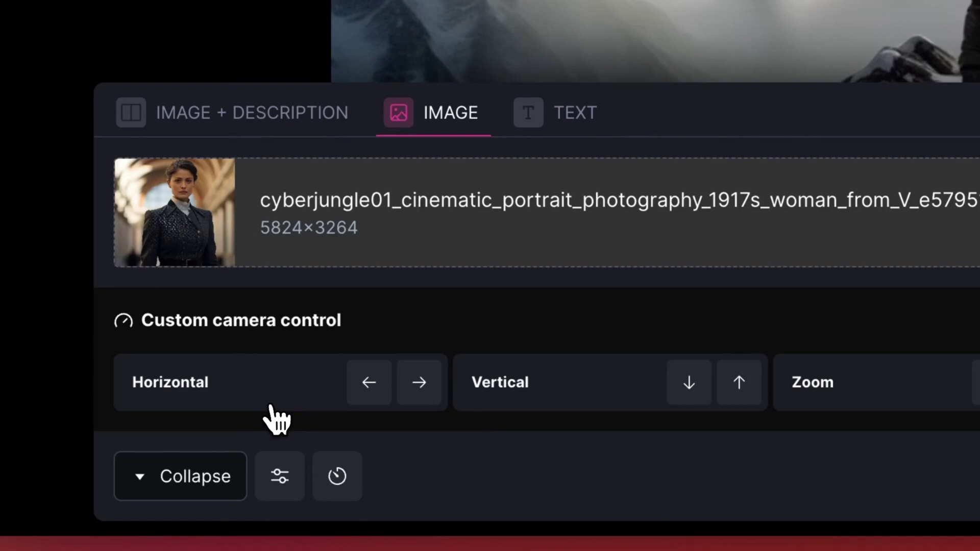
click(433, 388)
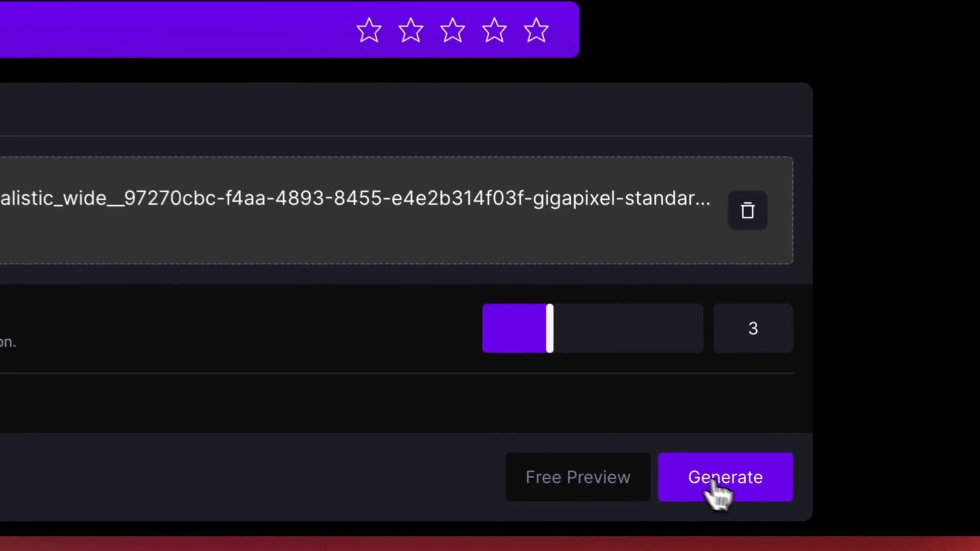
Generate the 4-second desert clip, then extend it by 4s into an 8-second version
click(827, 511)
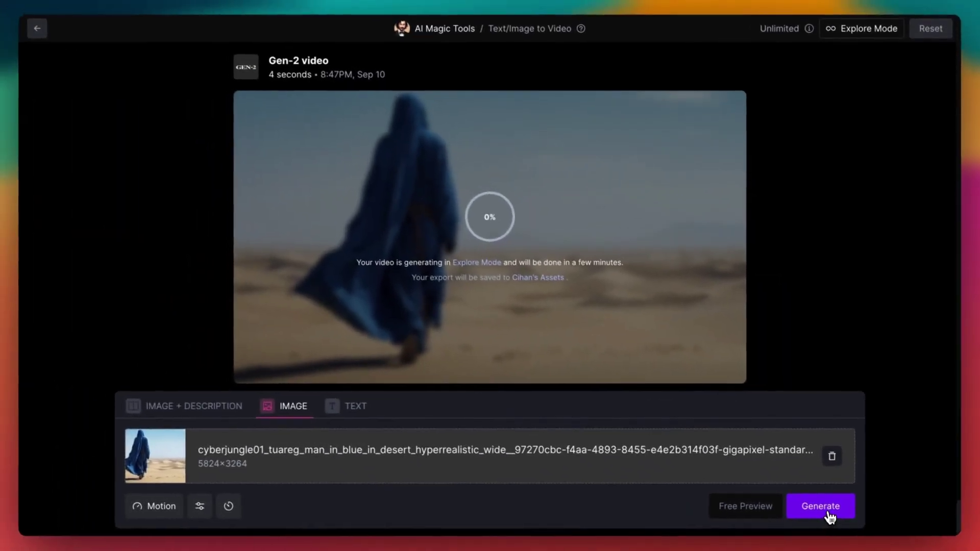
click(697, 488)
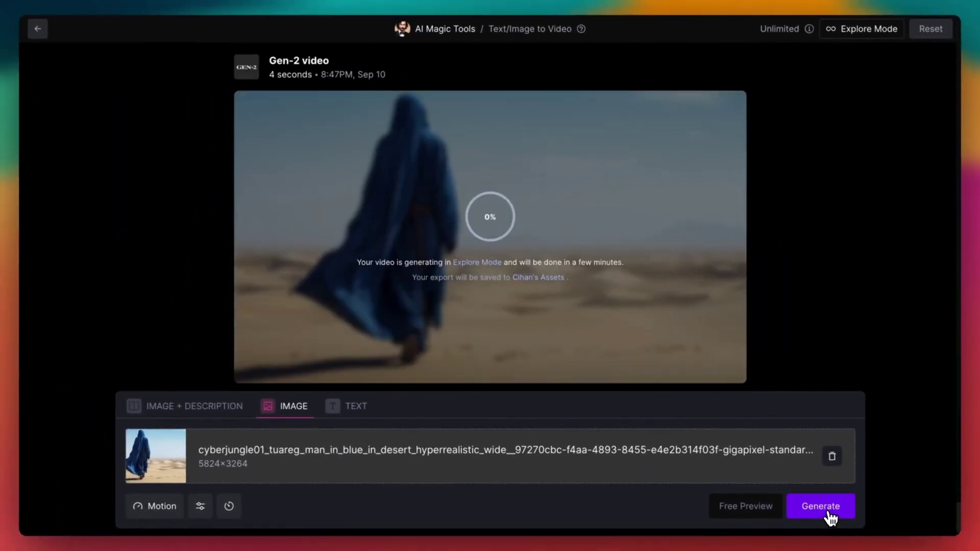
click(153, 511)
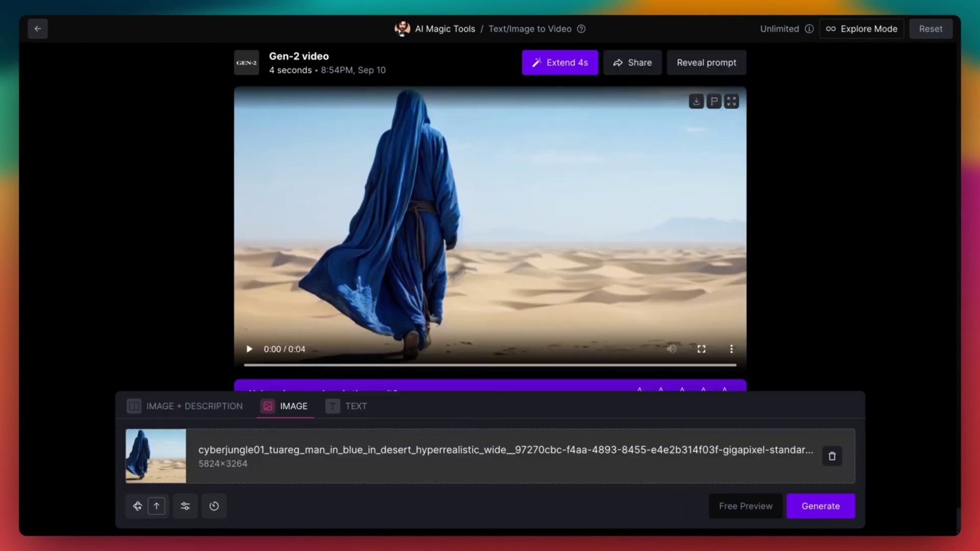
click(577, 69)
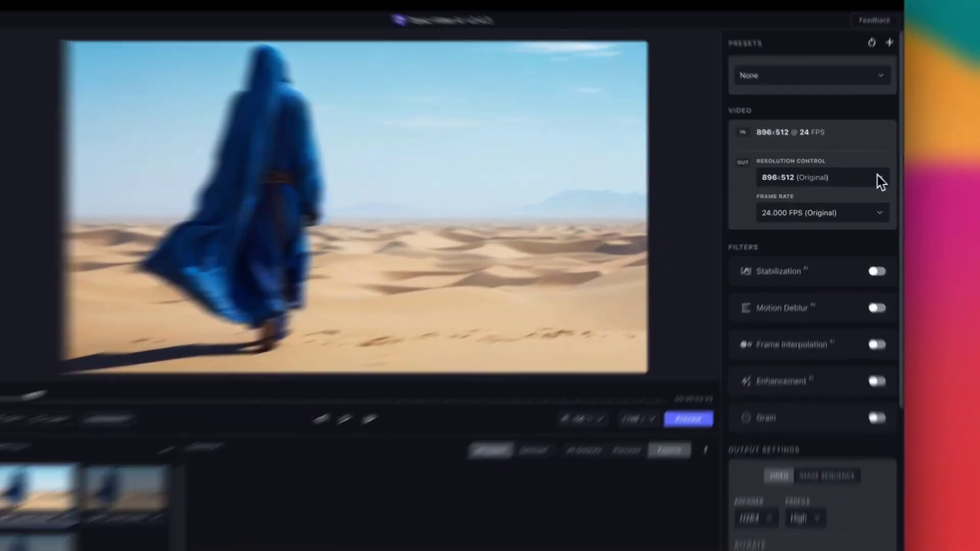
Set the desert clip's output to 4x Upscale at 3584×2048, enabling Enhancement
click(873, 178)
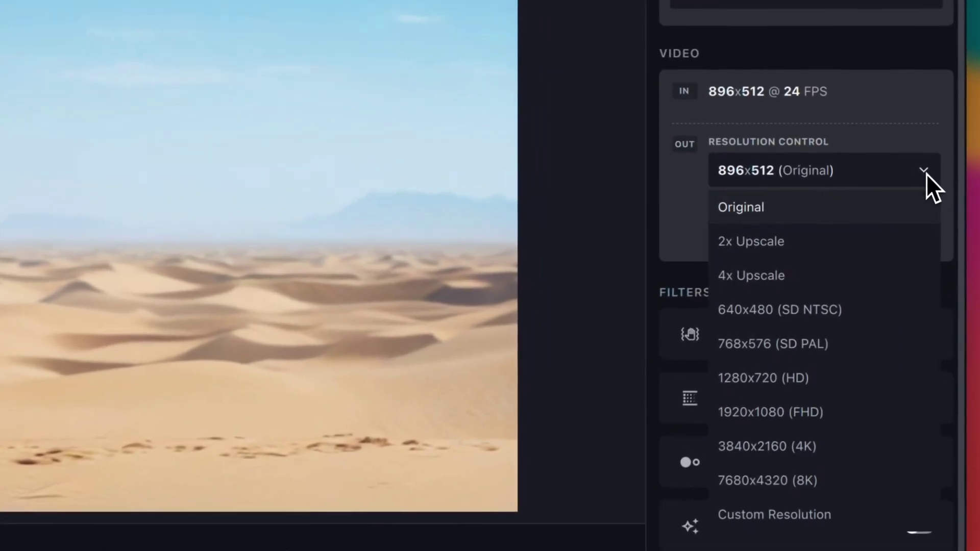
click(878, 267)
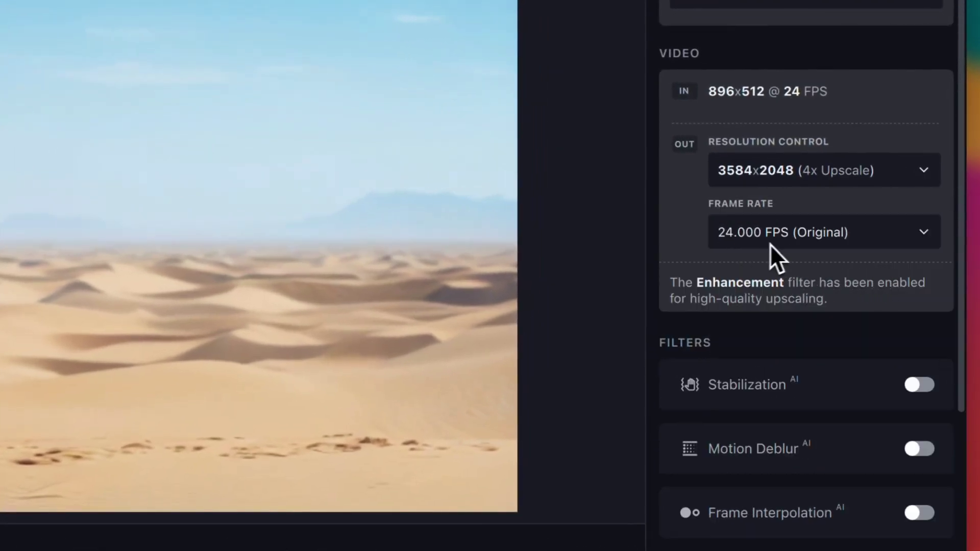
scroll(845, 301, down, 3)
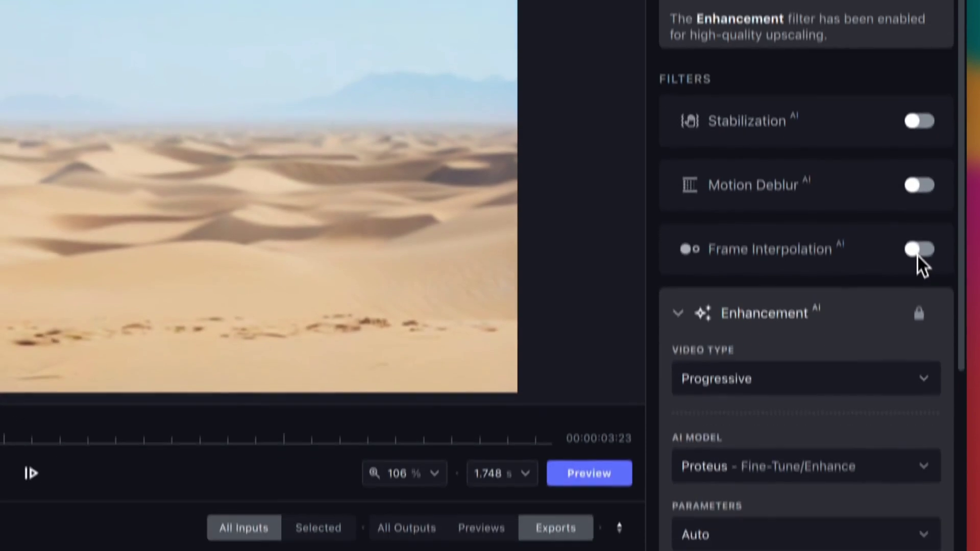
Enable Frame Interpolation with the Apollo model, then turn it back off
click(919, 370)
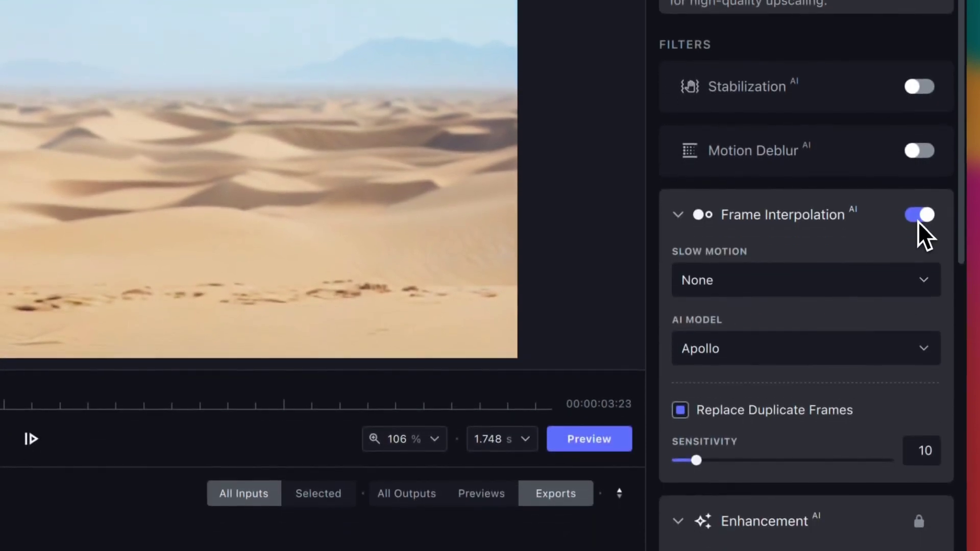
click(922, 349)
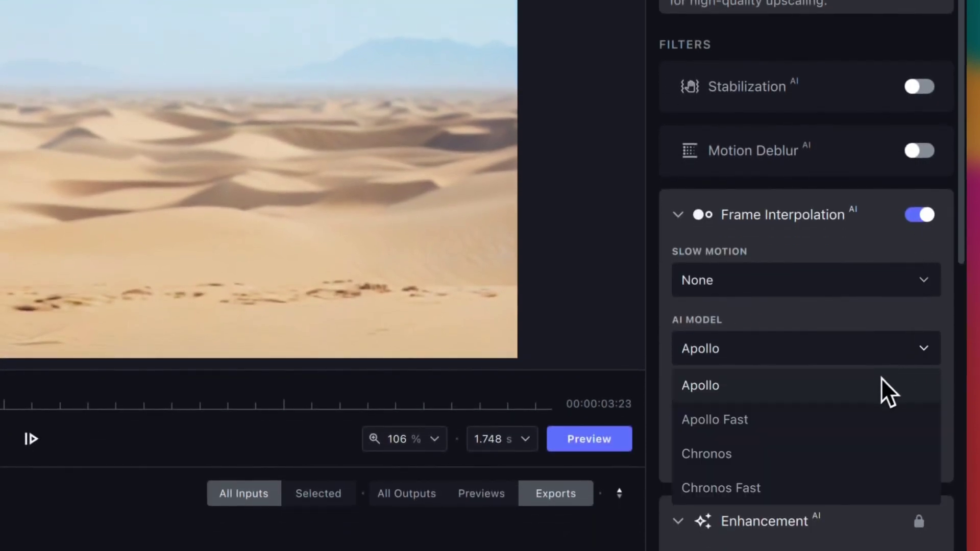
click(868, 390)
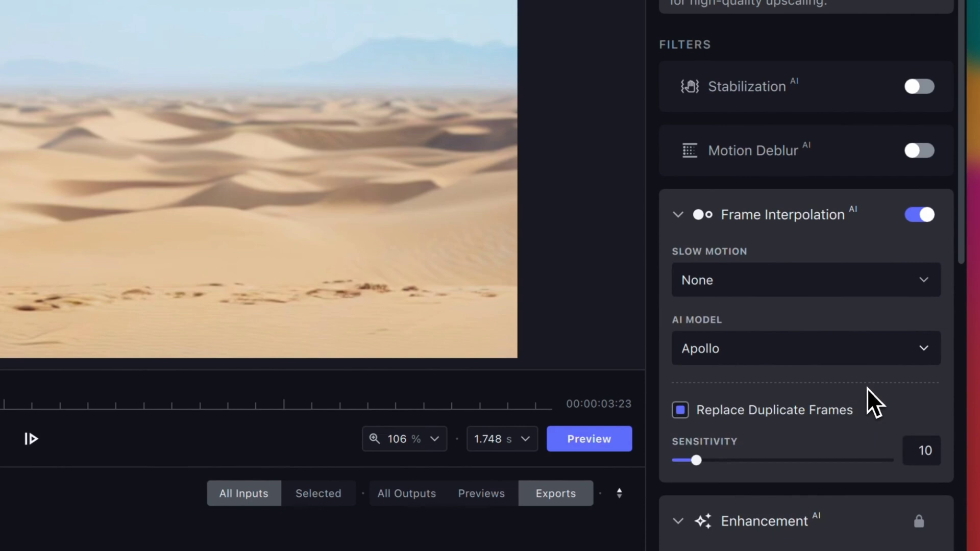
click(926, 218)
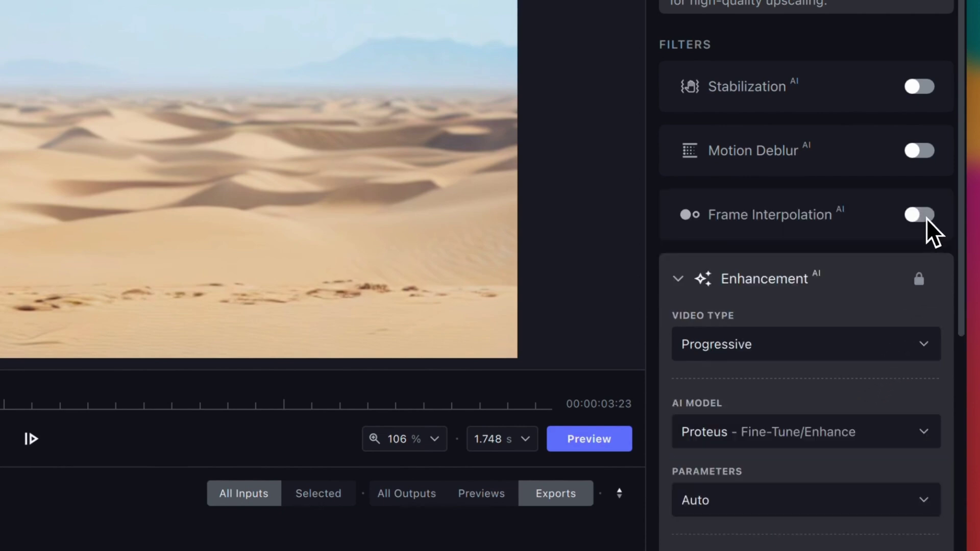
Set the export encoder to ProRes 422 HQ (mov), then jump CapCut playback to about 36 seconds
scroll(926, 219, down, 4)
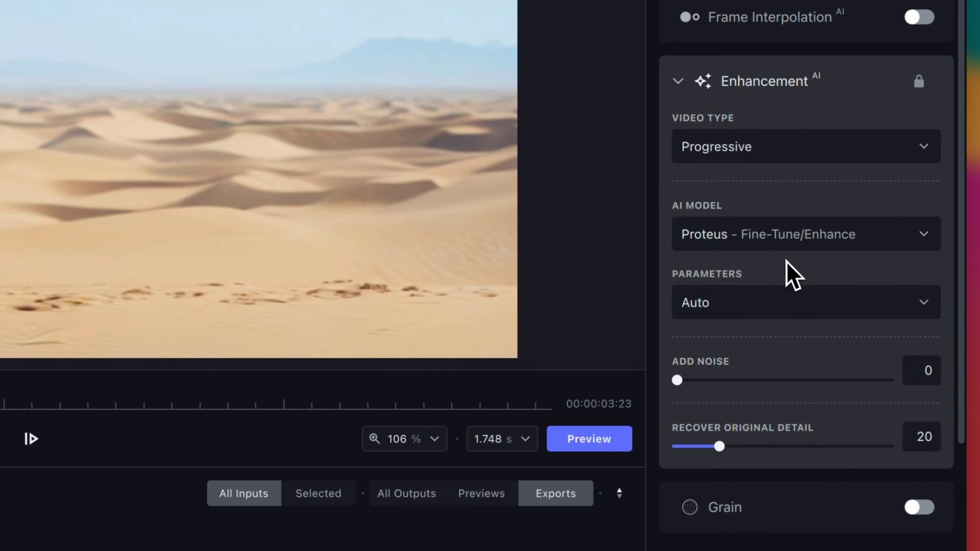
scroll(786, 261, down, 5)
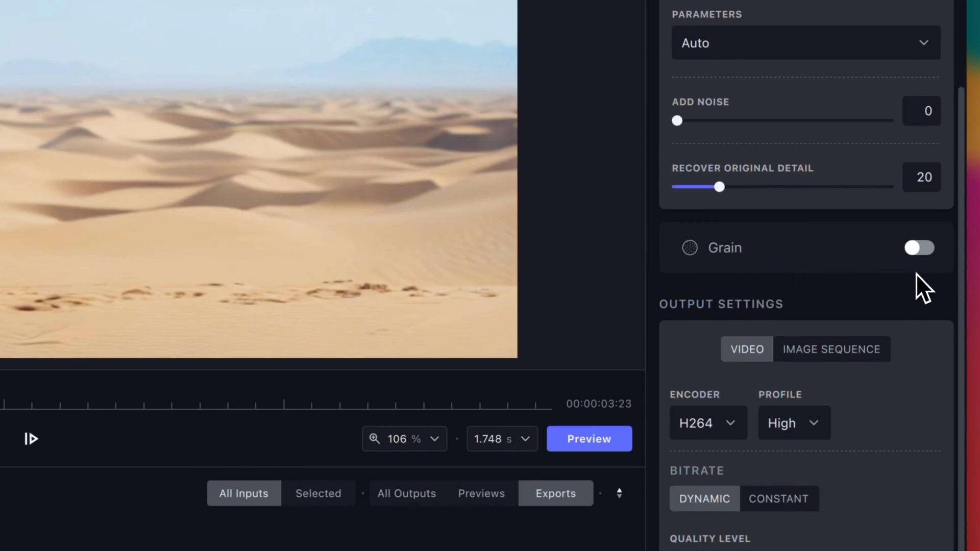
scroll(916, 274, down, 3)
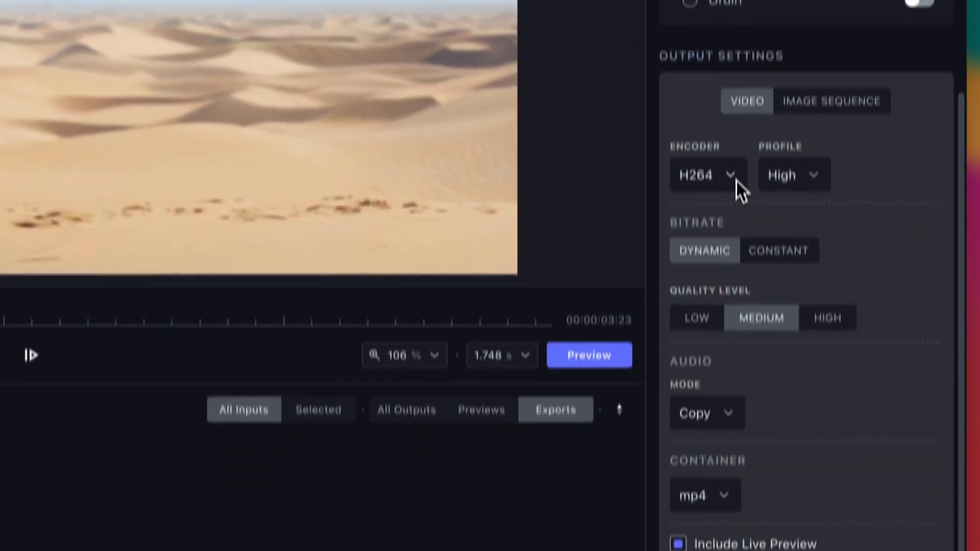
click(733, 261)
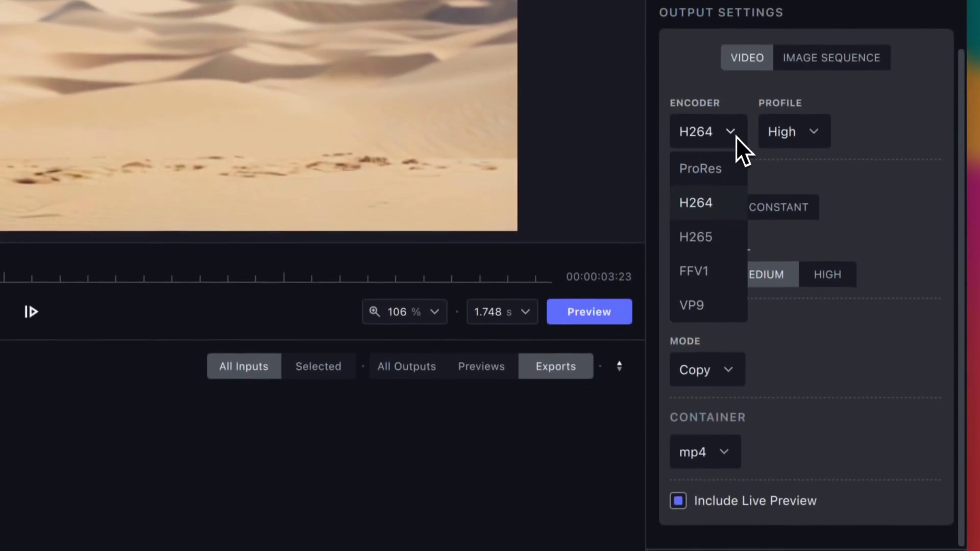
click(717, 171)
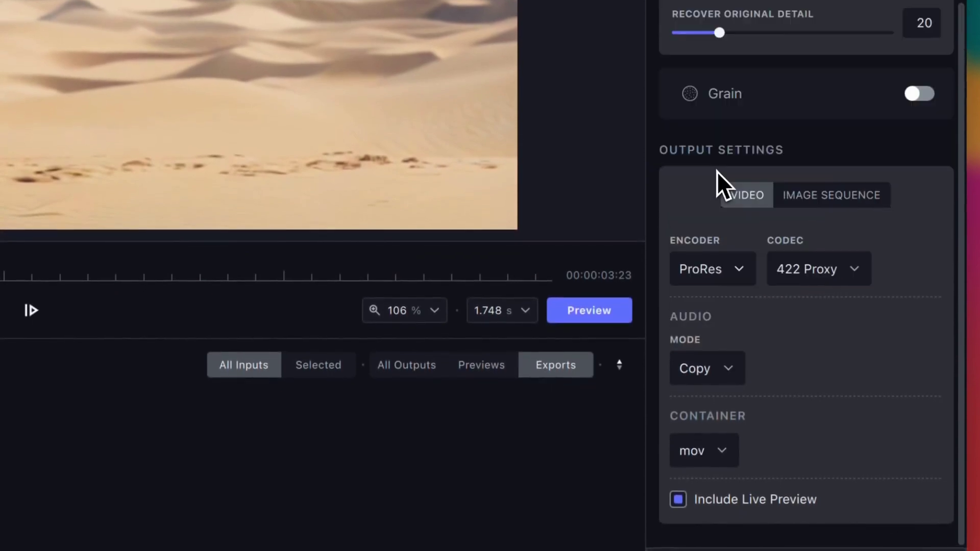
click(860, 272)
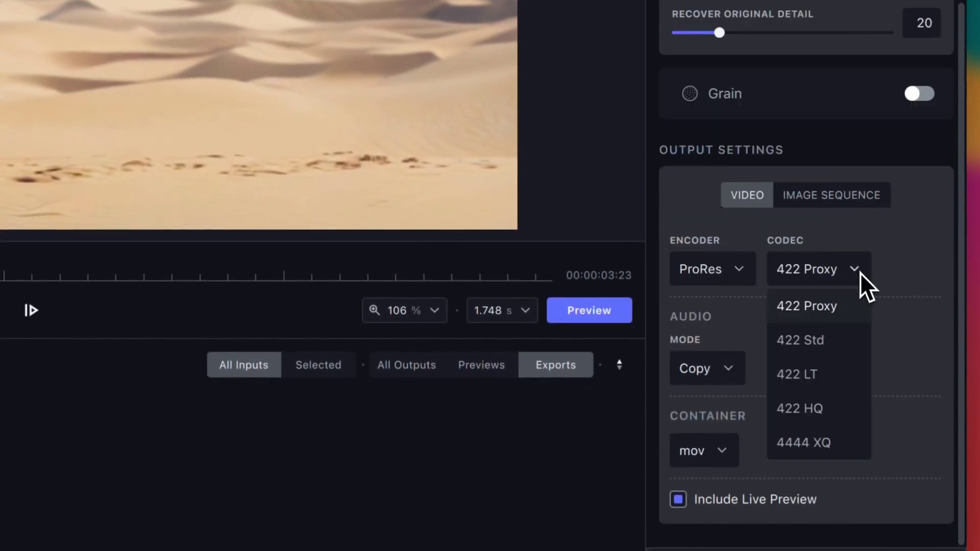
click(857, 408)
scroll(852, 416, down, 2)
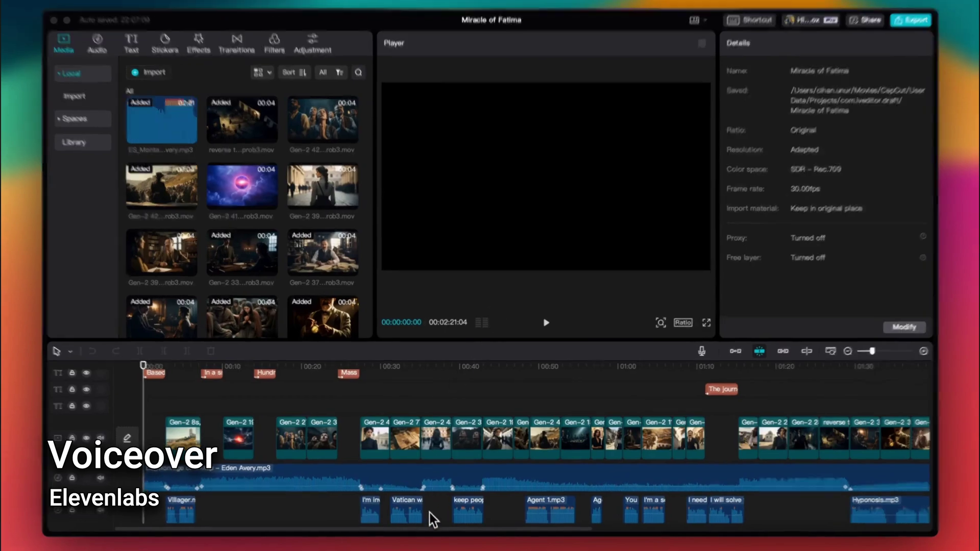
click(430, 512)
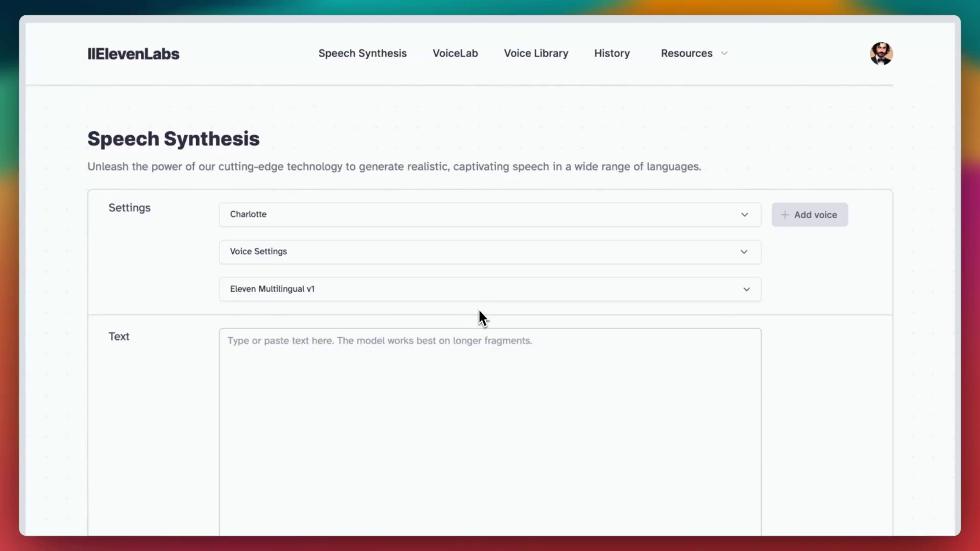
Preview the generated Yaa Asantewaa voice while keeping Charlotte selected
click(748, 215)
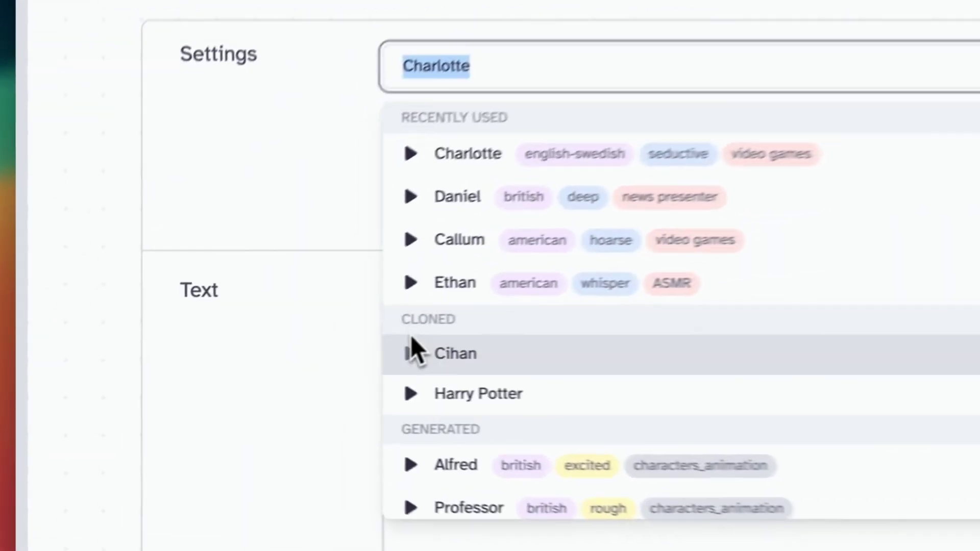
scroll(411, 337, down, 8)
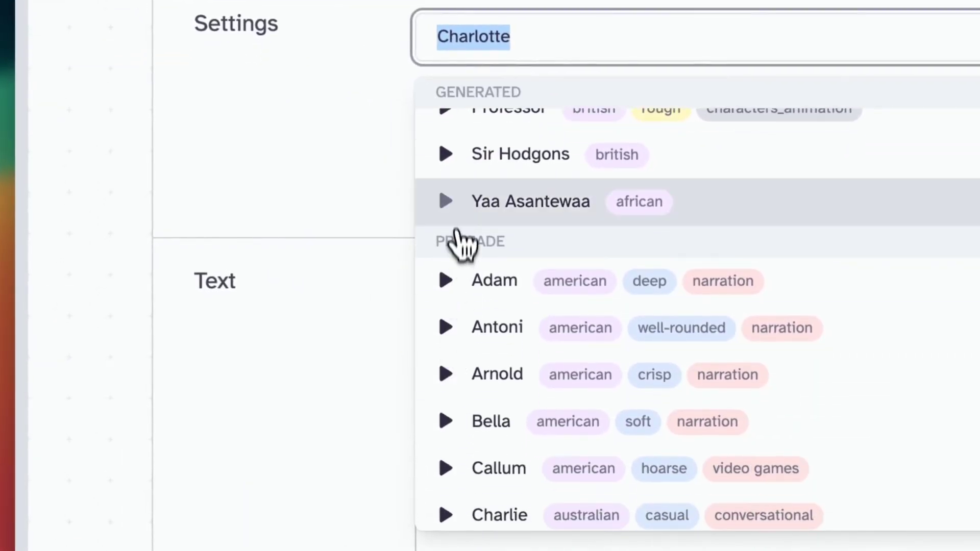
click(446, 200)
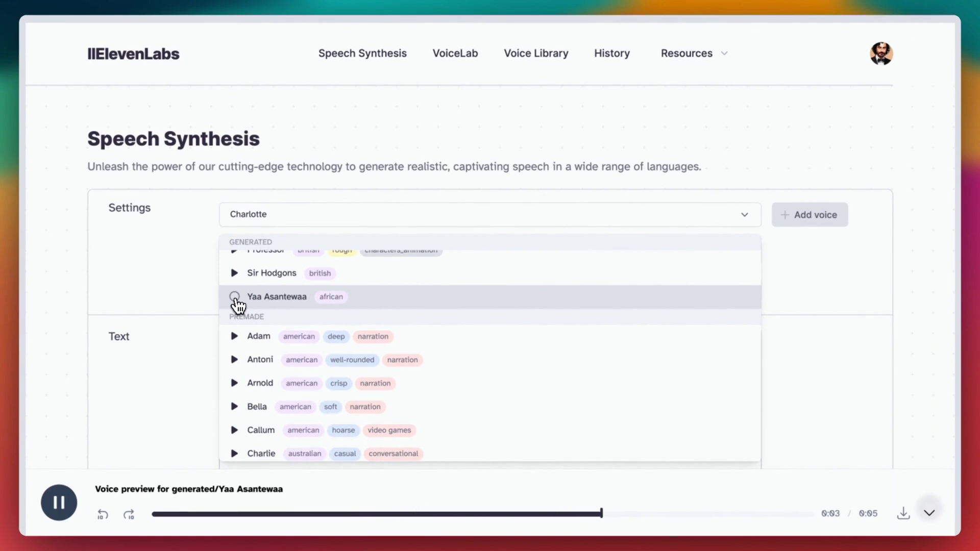
scroll(236, 305, up, 8)
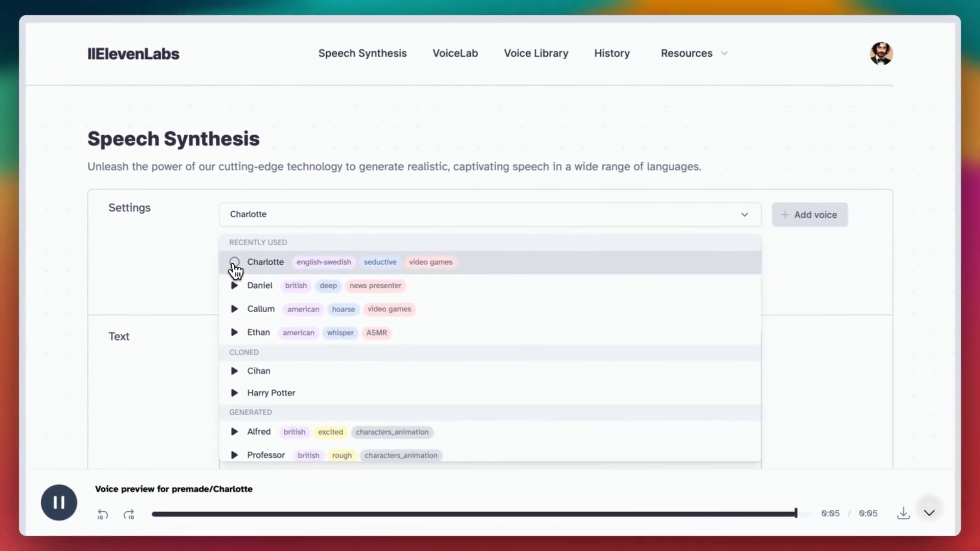
Open the Voice Library and filter voices to Age Young and Gender Female
click(199, 247)
click(531, 51)
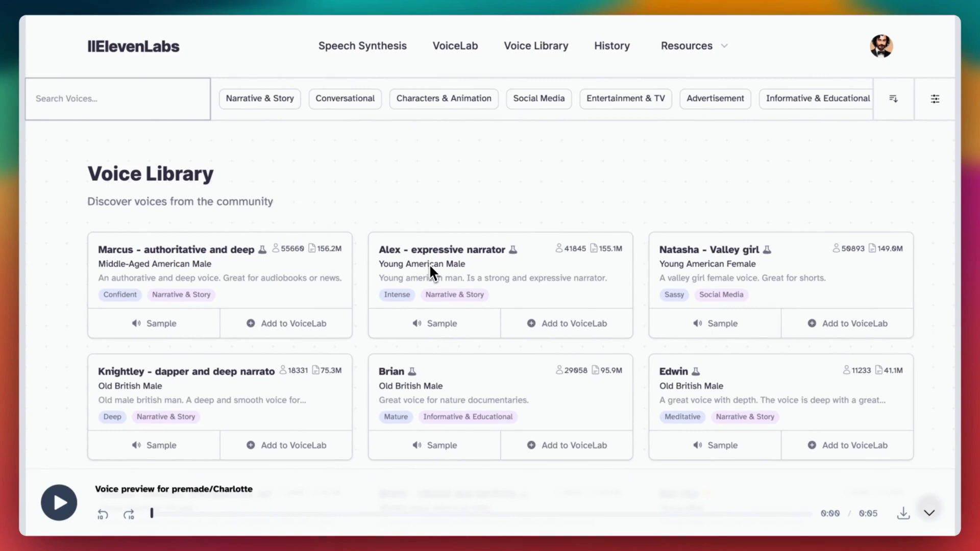
click(934, 99)
click(407, 148)
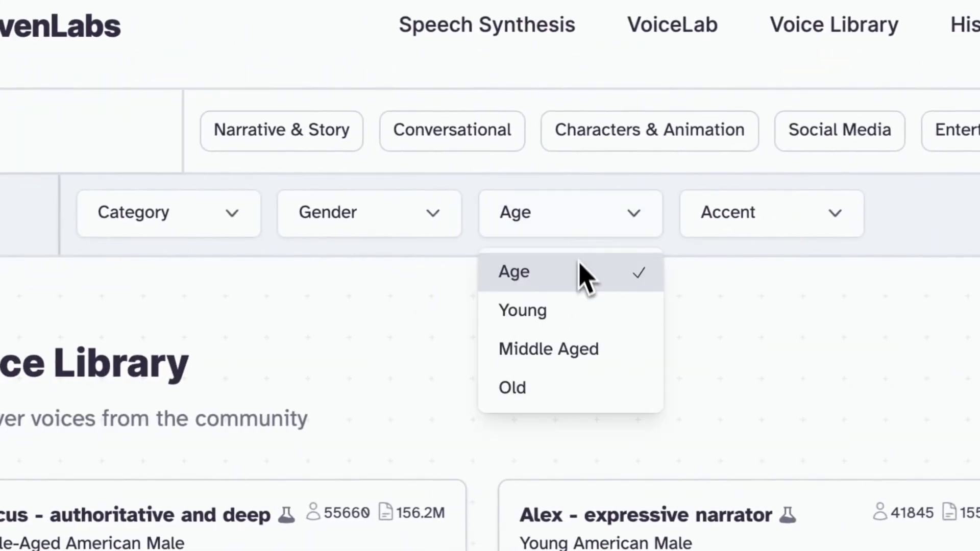
click(582, 309)
click(403, 213)
click(398, 349)
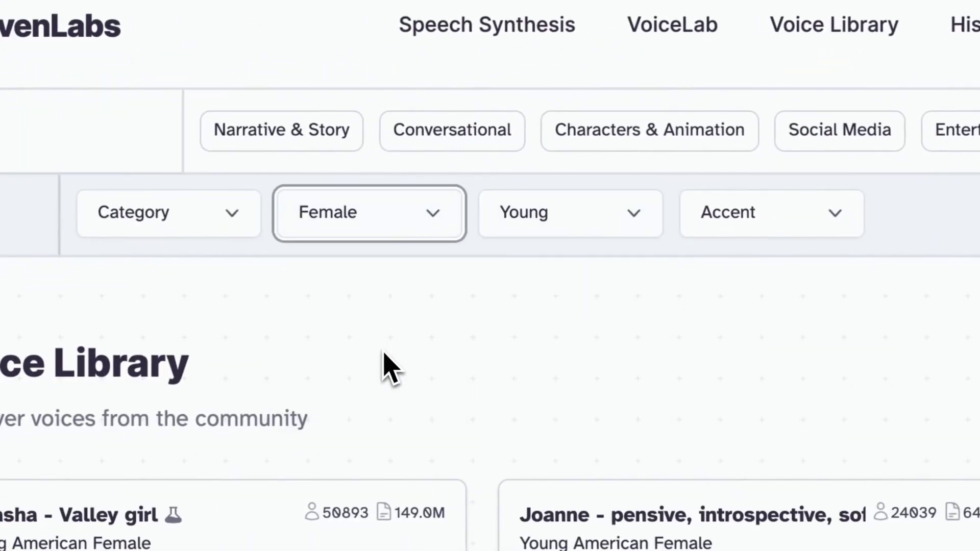
scroll(384, 353, down, 10)
scroll(384, 353, up, 10)
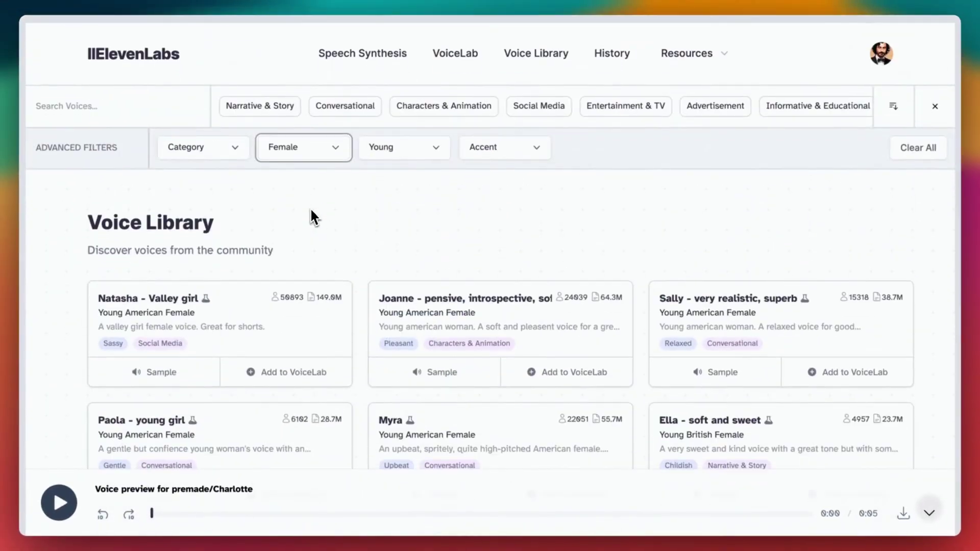
Paste 'We can solve this together' into Speech Synthesis and generate it in Charlotte's voice
click(357, 55)
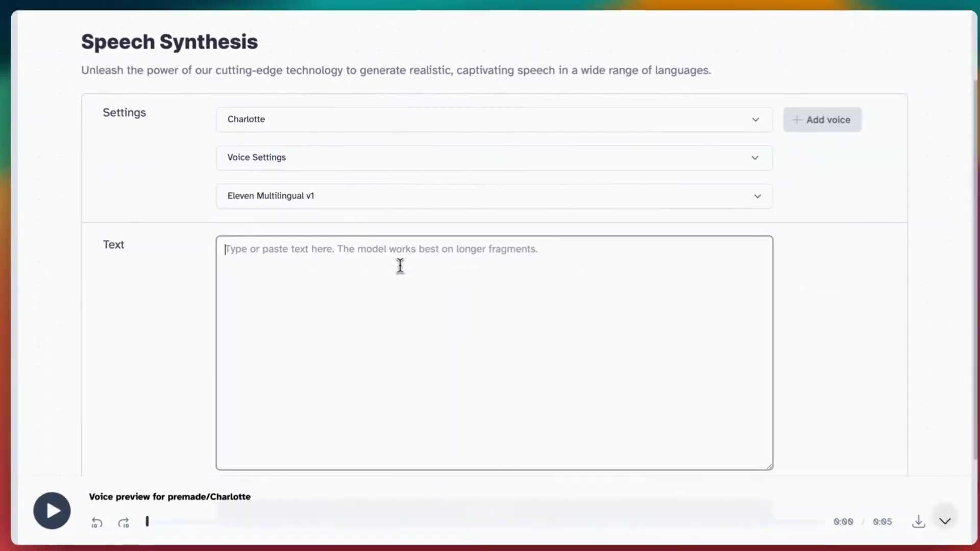
text(We can solve this together)
click(754, 159)
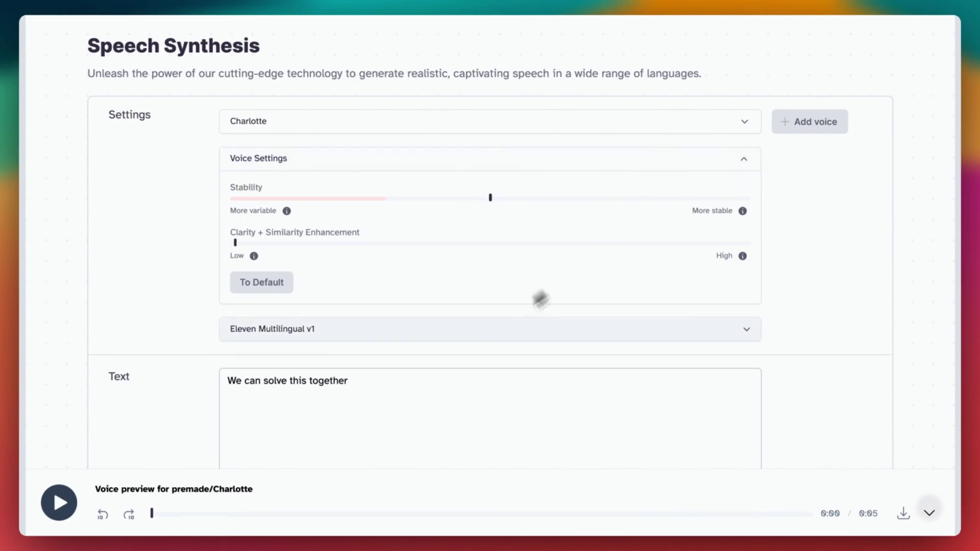
scroll(476, 344, down, 5)
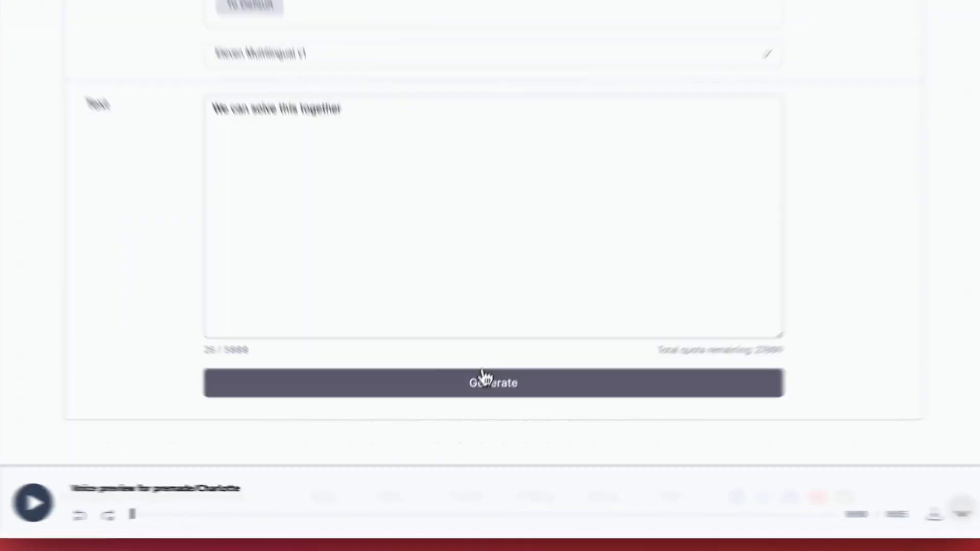
click(483, 378)
scroll(467, 397, up, 4)
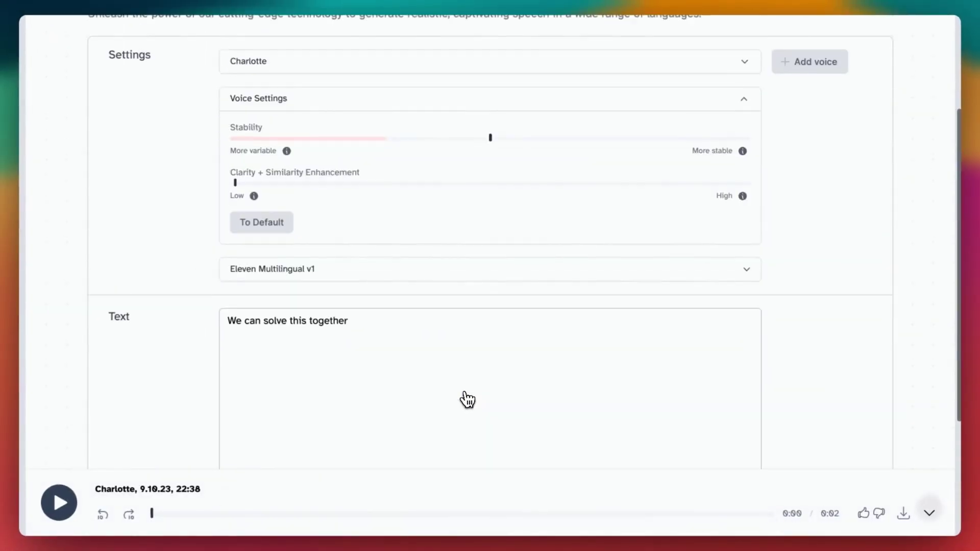
scroll(467, 399, up, 1)
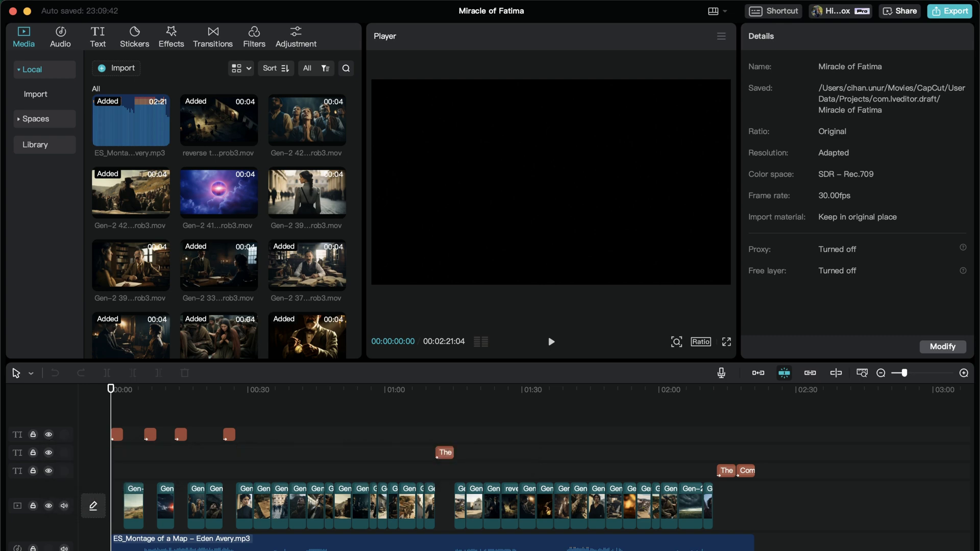
Add the dark-haired woman's clip from the Media grid to a new track at 00:00
scroll(256, 201, down, 3)
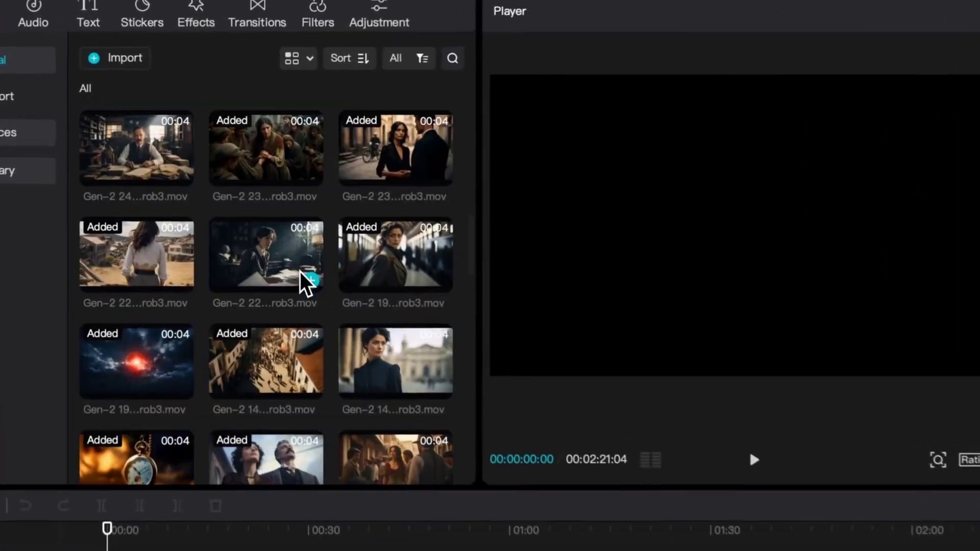
scroll(299, 272, down, 10)
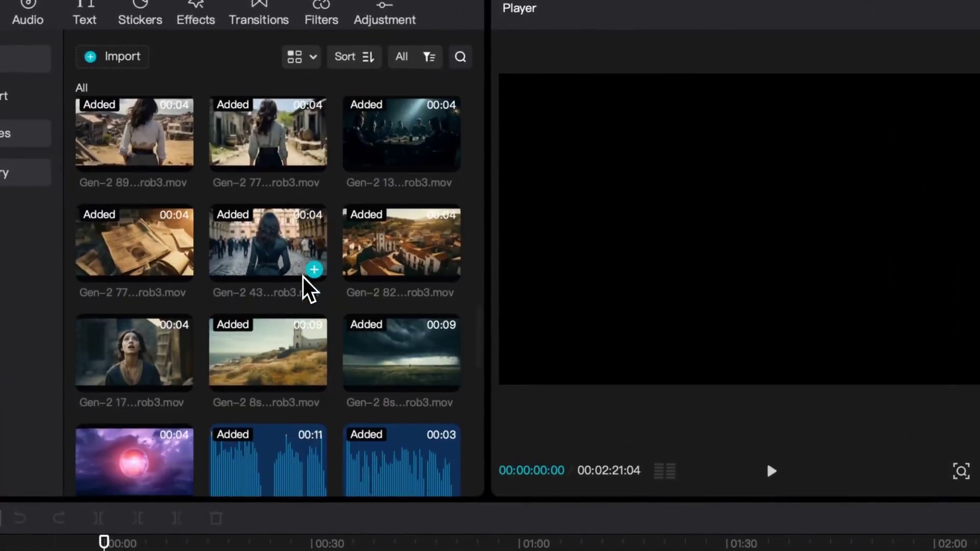
scroll(303, 277, down, 3)
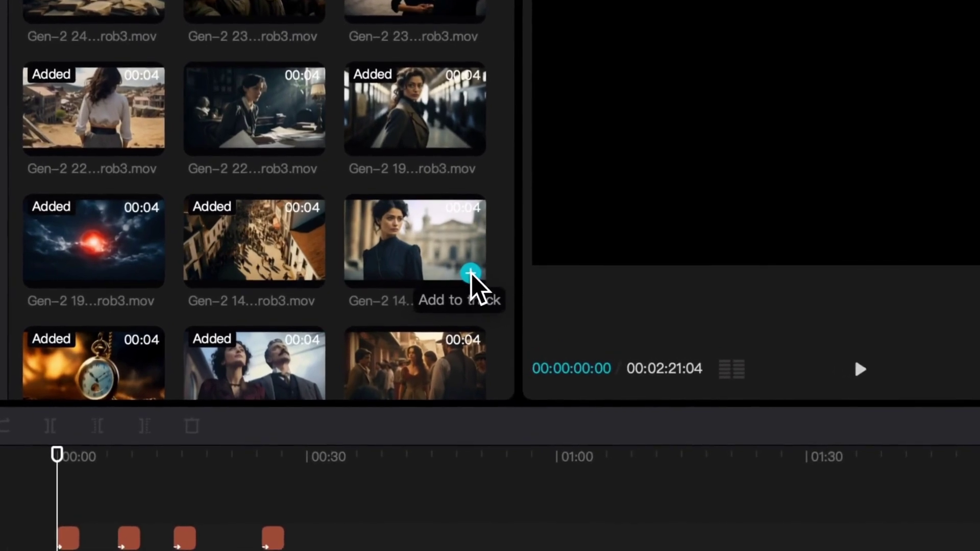
click(470, 273)
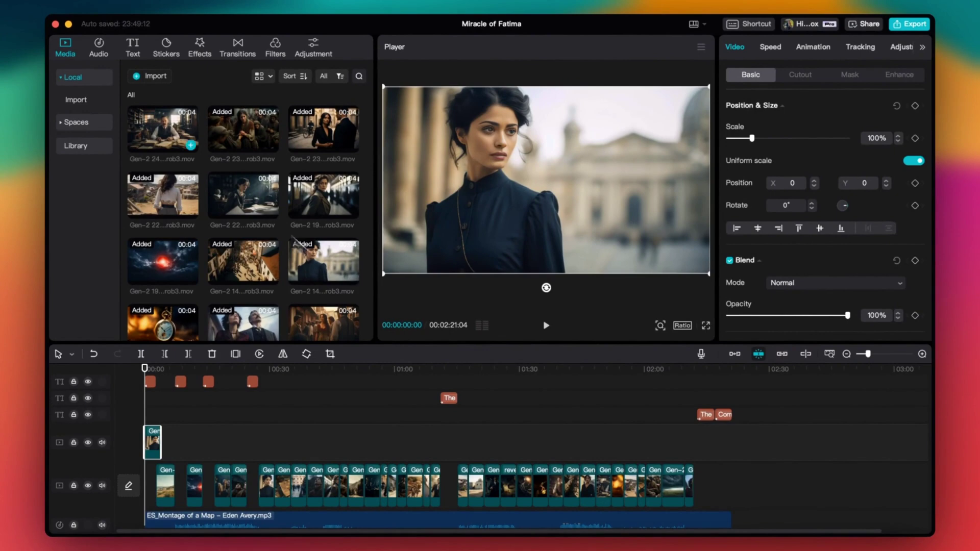
Browse the Audio, Text and Stickers libraries
click(104, 54)
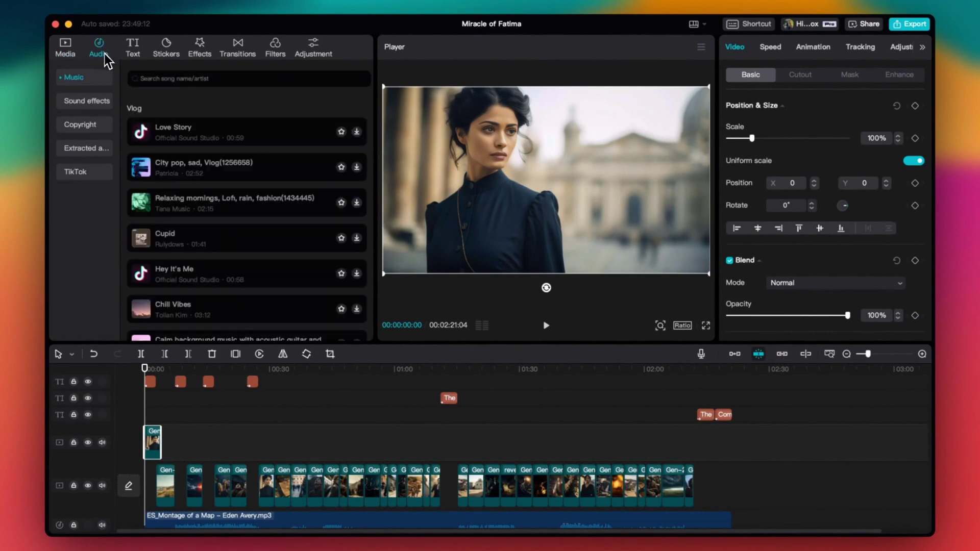
click(135, 50)
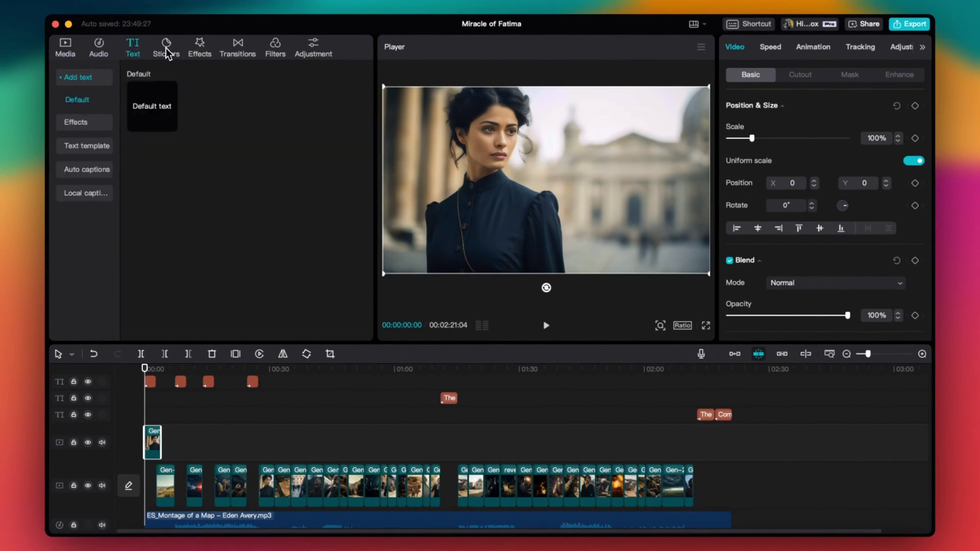
click(167, 53)
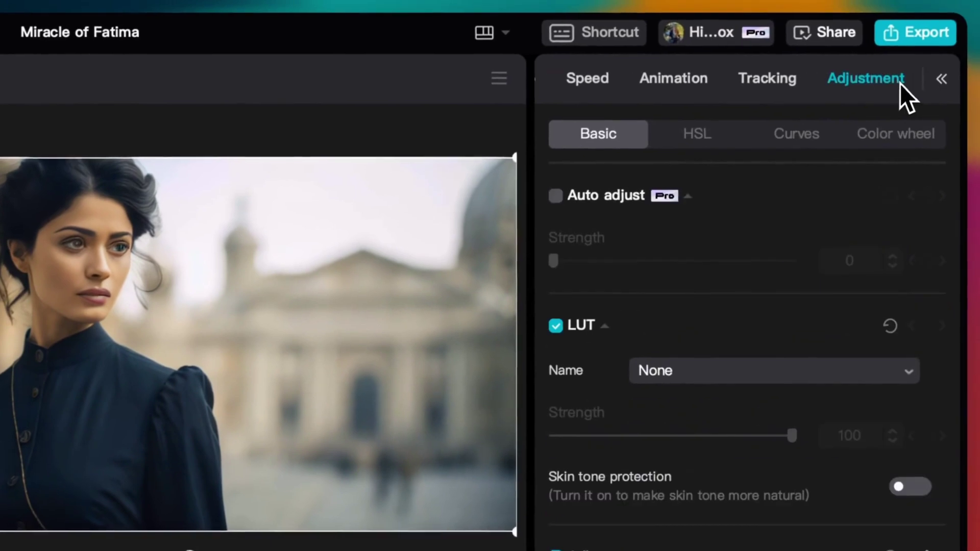
Scroll through the clip's Basic adjustment sliders: LUT, temperature, hue and brightness
scroll(789, 403, down, 2)
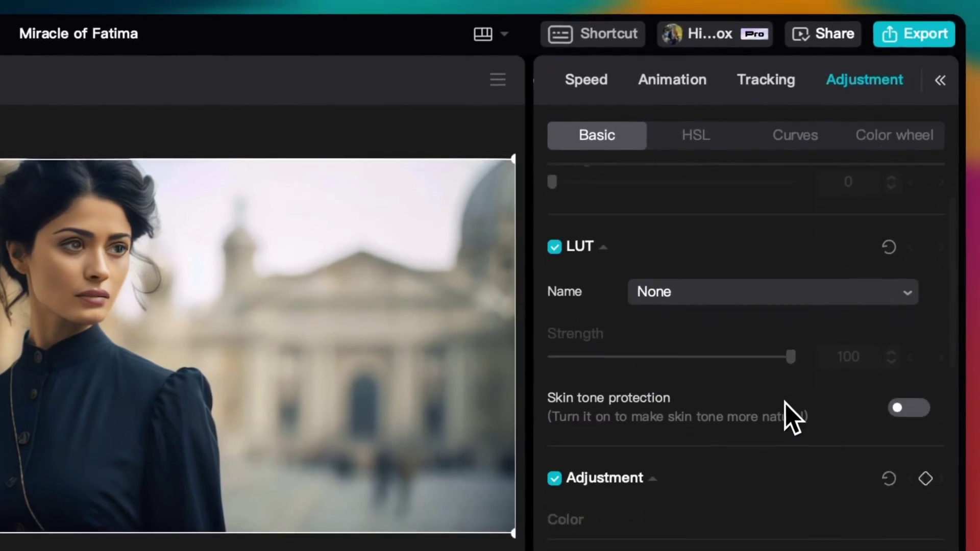
scroll(785, 403, down, 5)
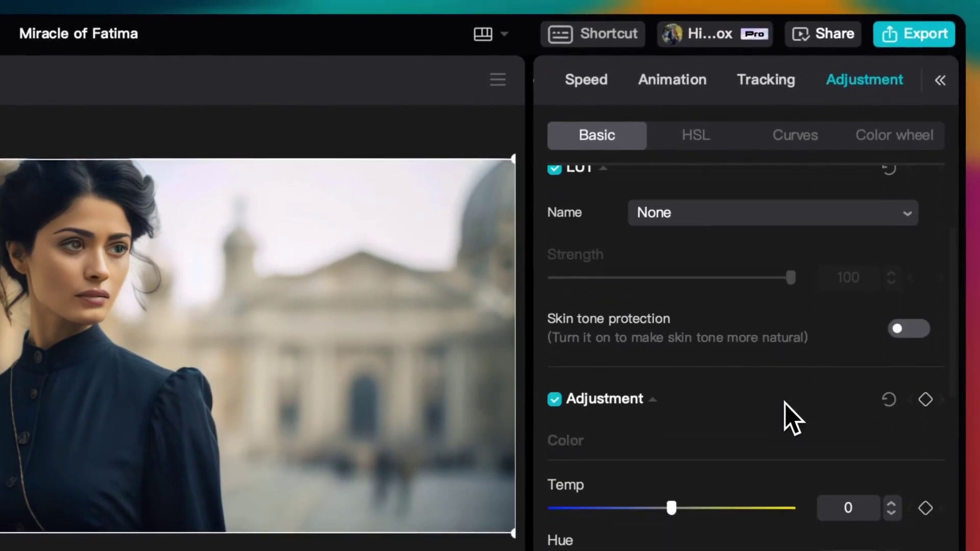
scroll(785, 403, down, 5)
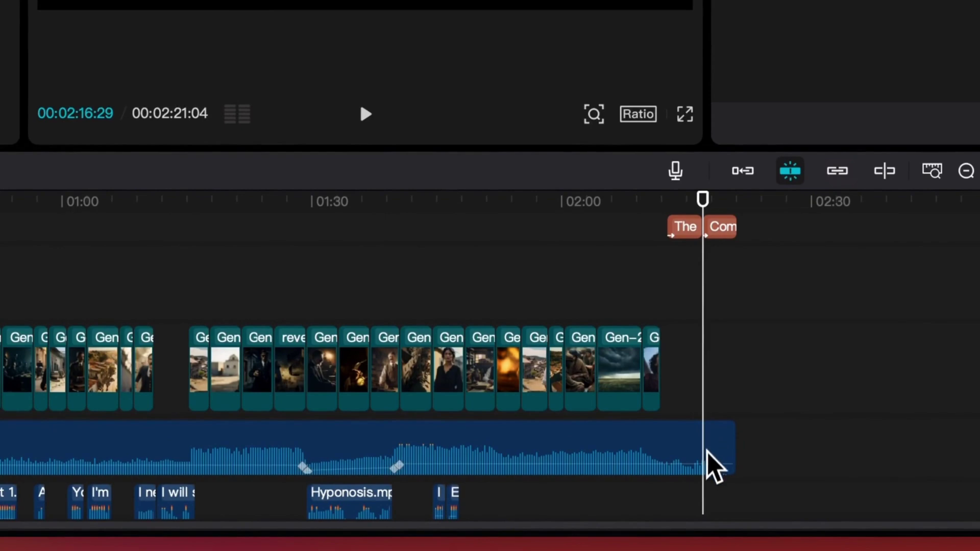
Add a volume keyframe near 02:16 on the music clip and pull it down to quieten the ending
click(702, 468)
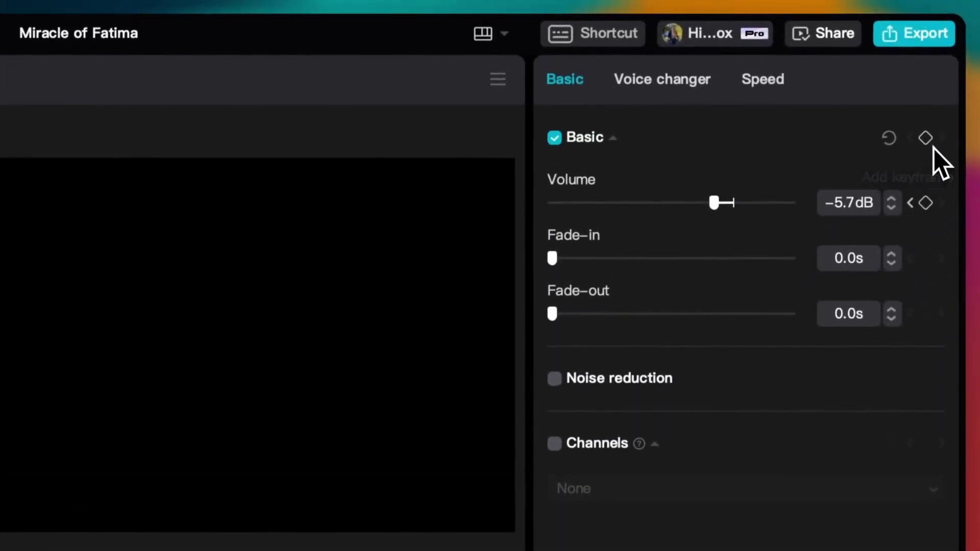
click(926, 139)
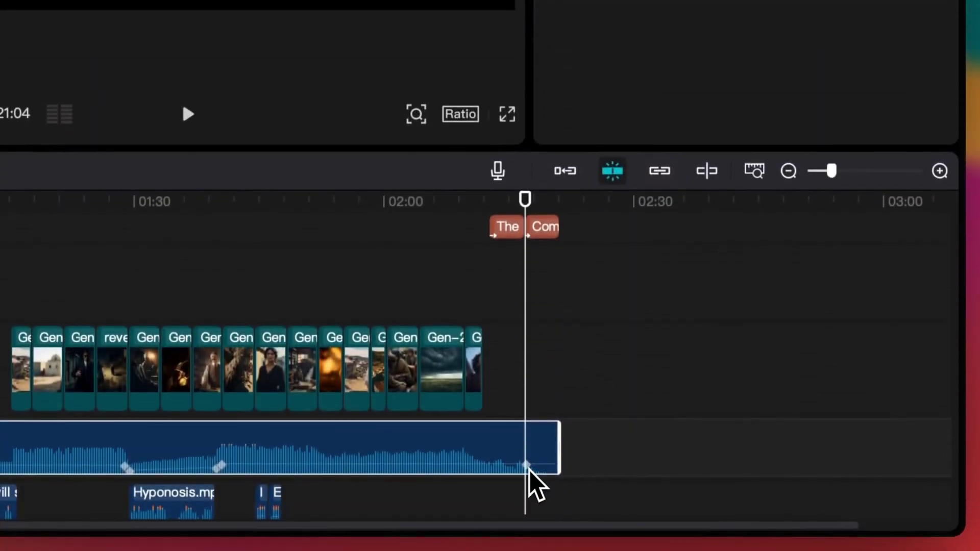
drag(529, 469, 529, 466)
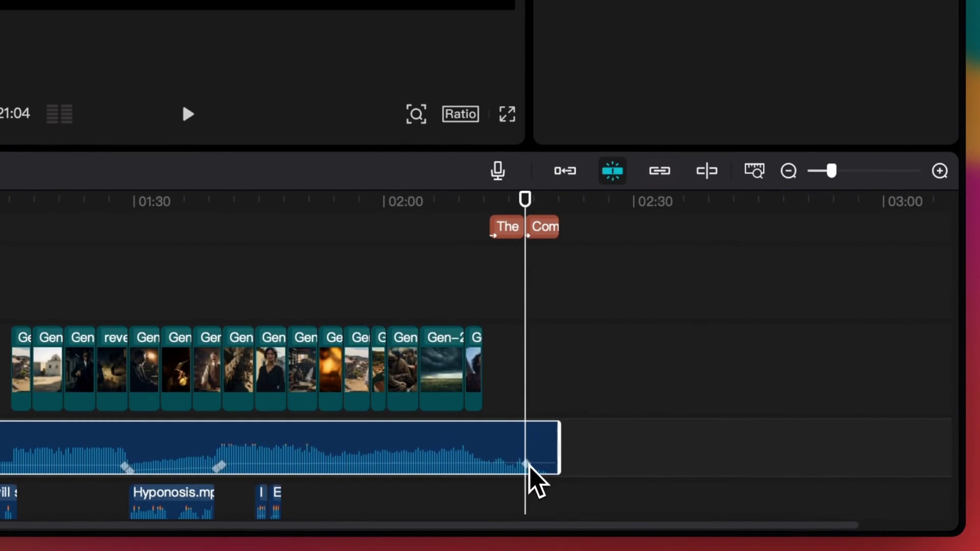